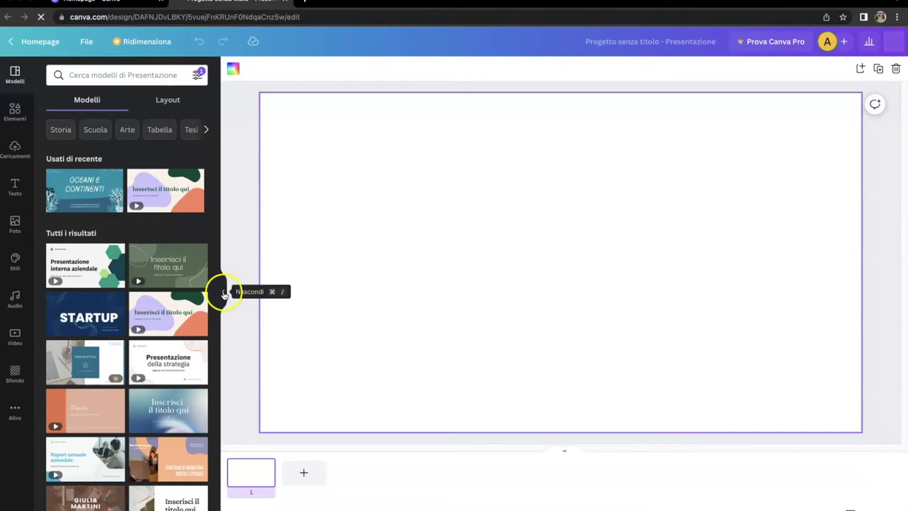
Add a square, a five-pointed star and a multi-pointed burst from the basic shapes to the blank page
left_click(223, 293)
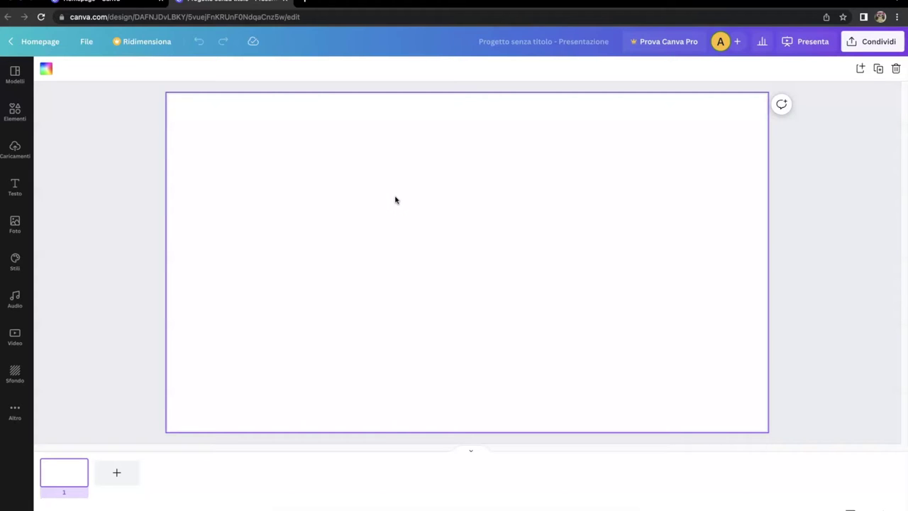
left_click(15, 112)
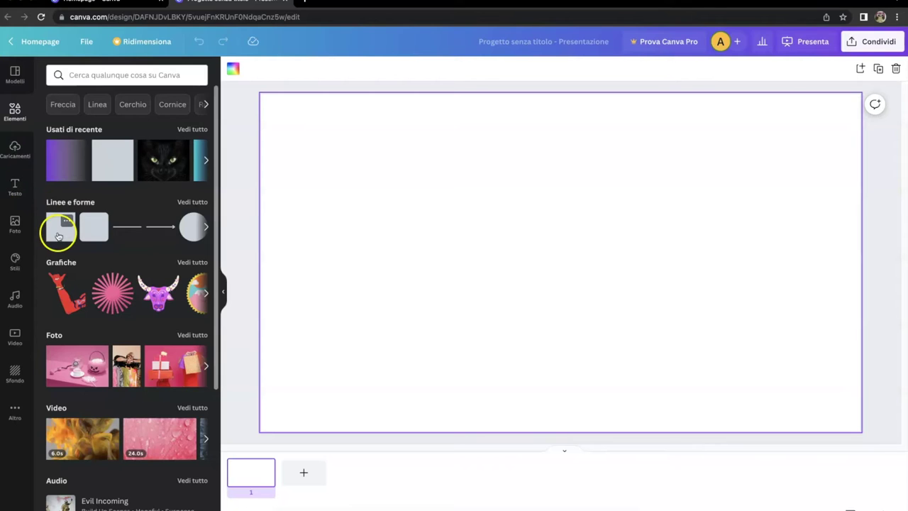
left_click(71, 203)
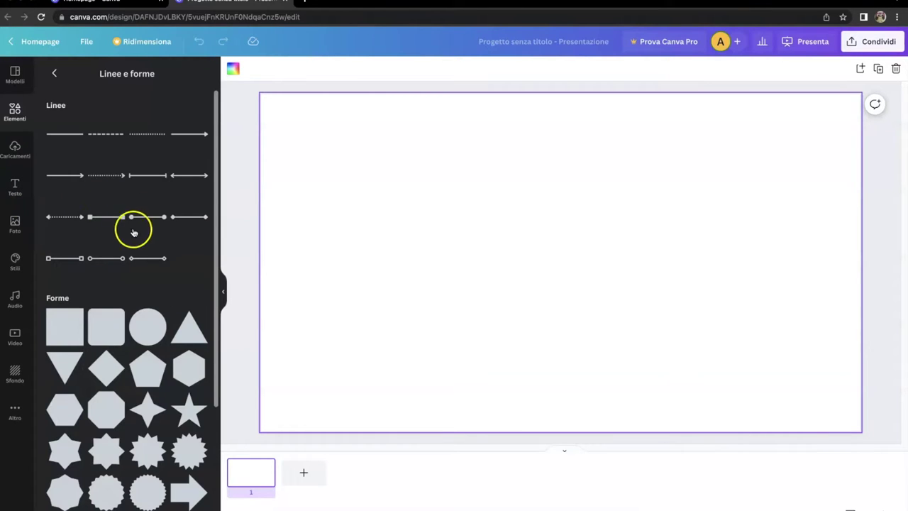
scroll(133, 232, "down", 5)
scroll(115, 275, "up", 2)
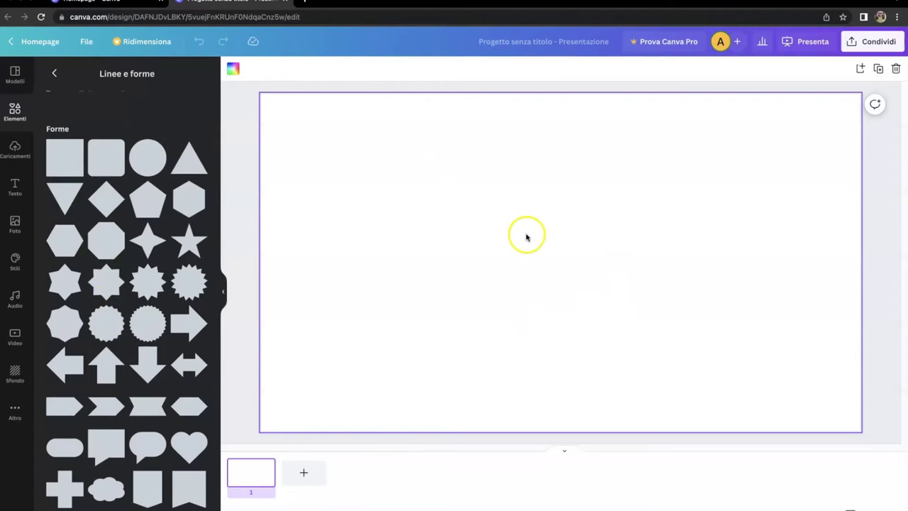
left_click(63, 160)
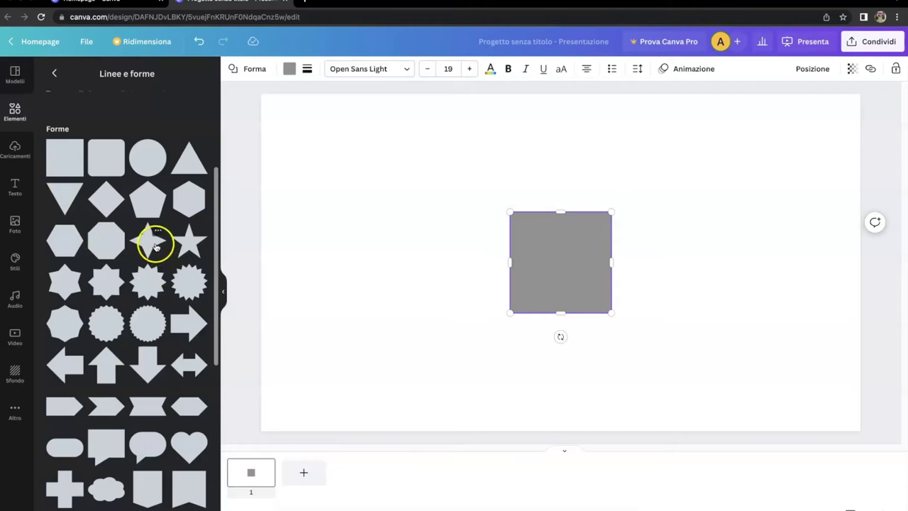
left_click(190, 243)
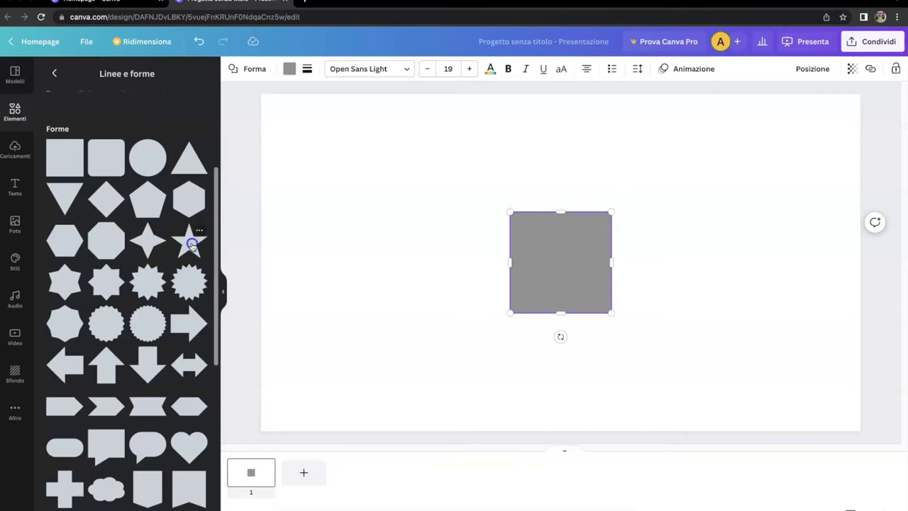
left_click(145, 285)
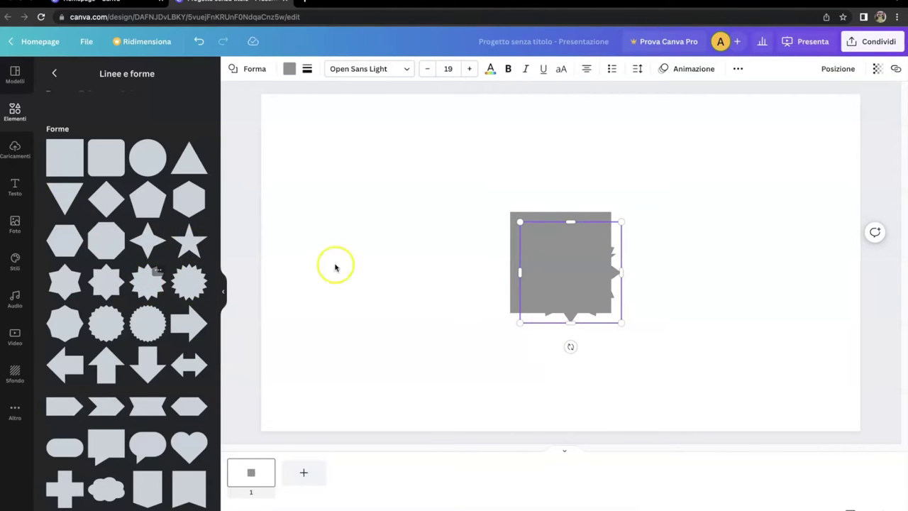
left_click(362, 245)
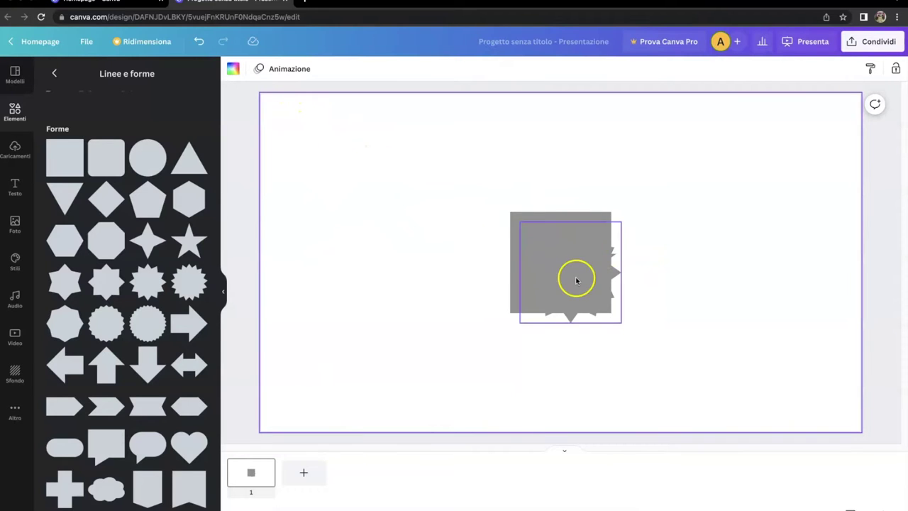
left_click(223, 291)
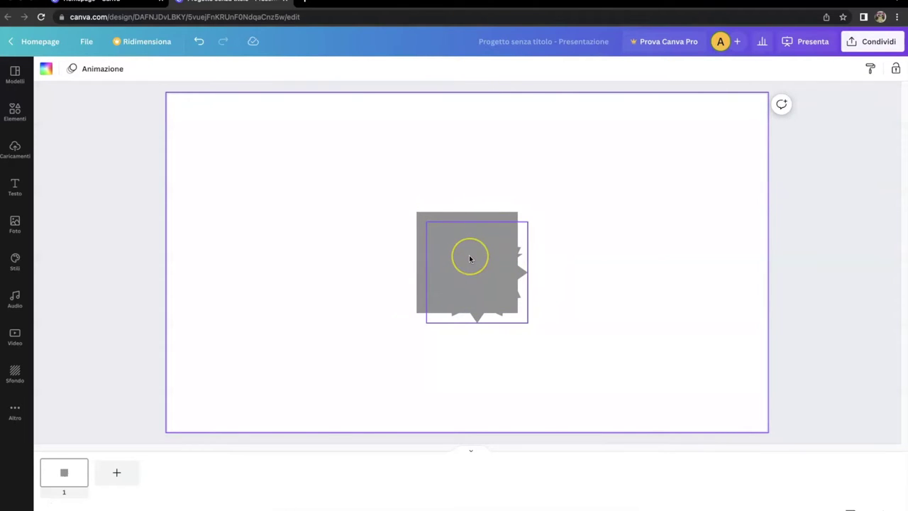
left_click(470, 276)
left_click(470, 276)
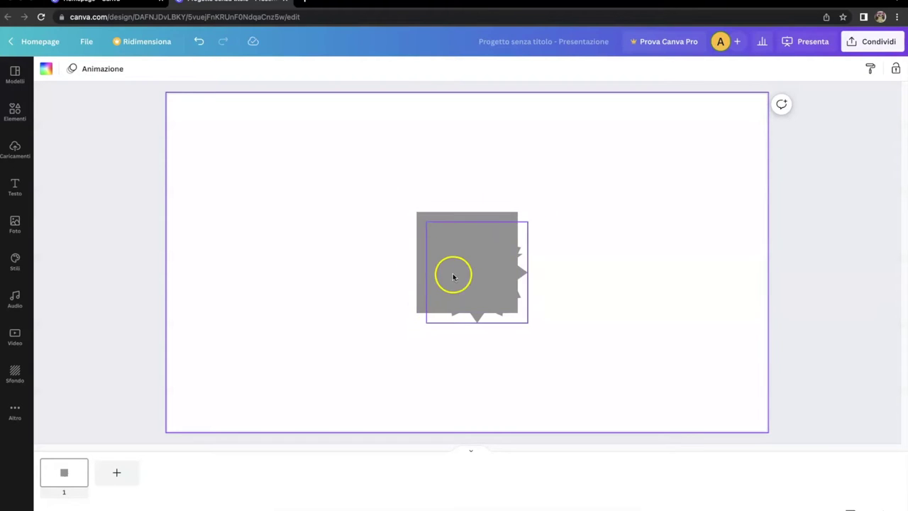
left_click(485, 267)
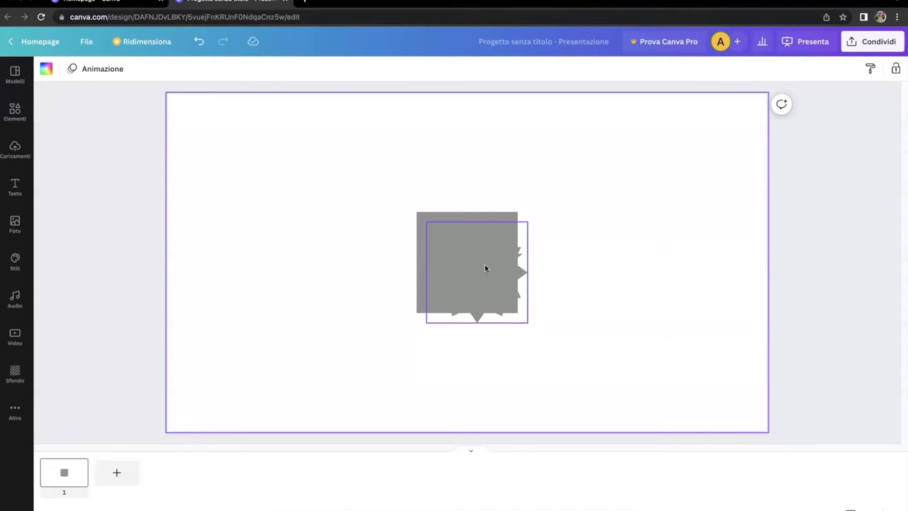
left_click(412, 215)
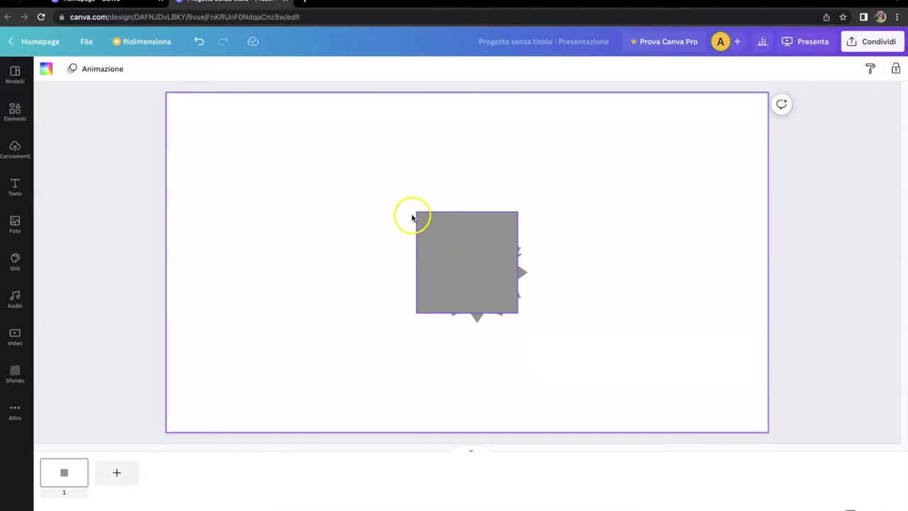
Select all three overlapping shapes and enlarge them together
left_click_drag(391, 197, 559, 369)
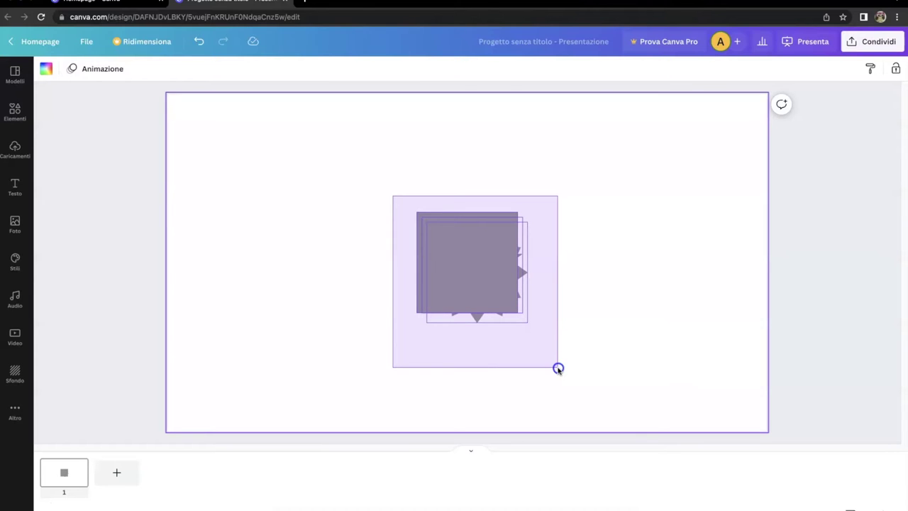
left_click_drag(559, 368, 559, 369)
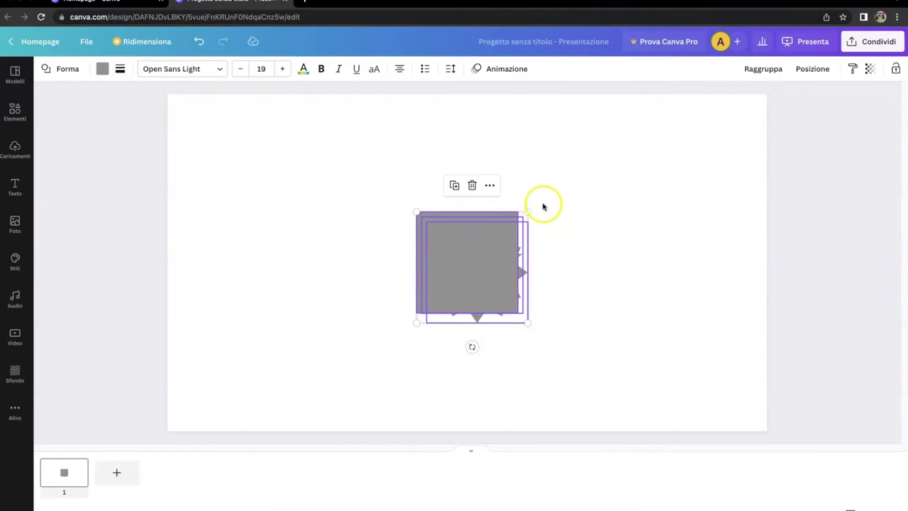
left_click_drag(525, 212, 638, 164)
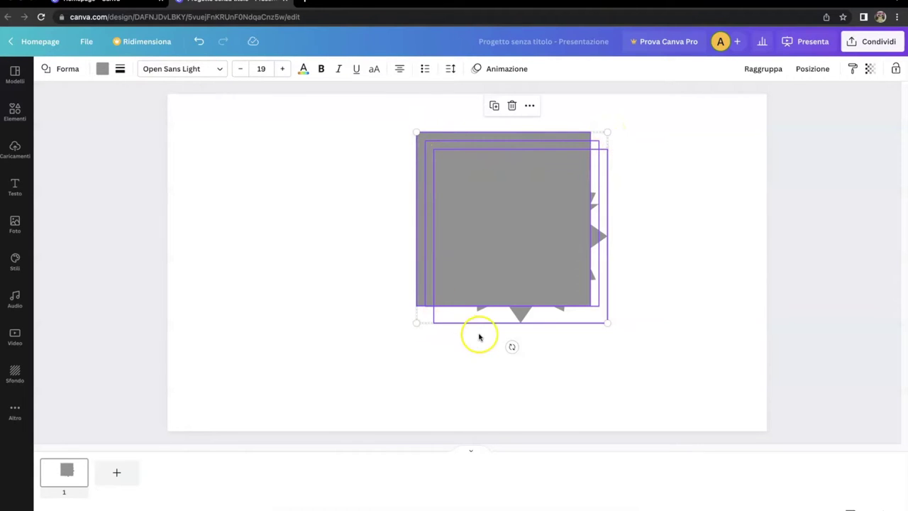
left_click(684, 336)
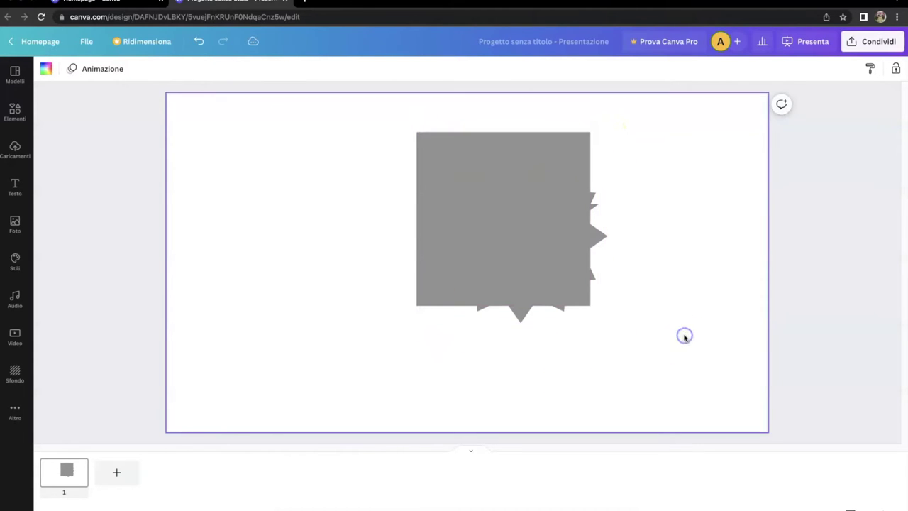
Colour the burst shape coral red and move it to the upper-left area of the page
left_click(494, 228)
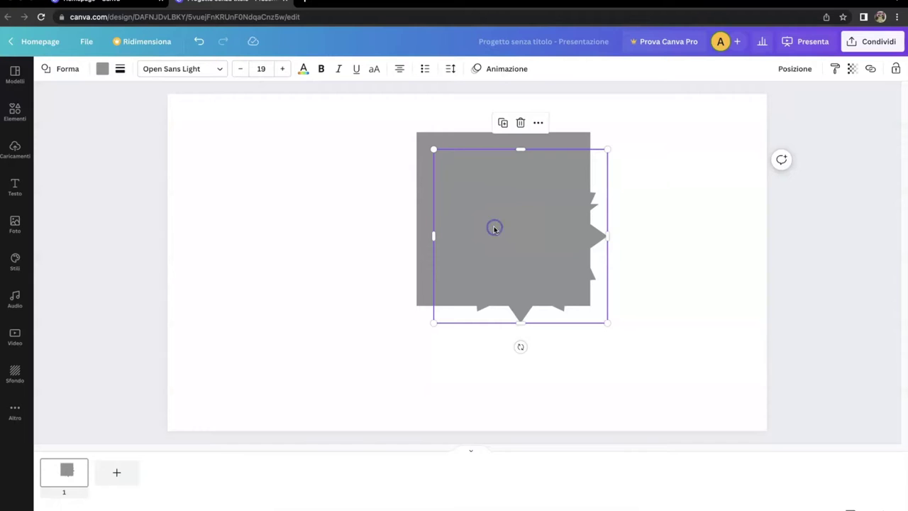
left_click(103, 71)
left_click(84, 248)
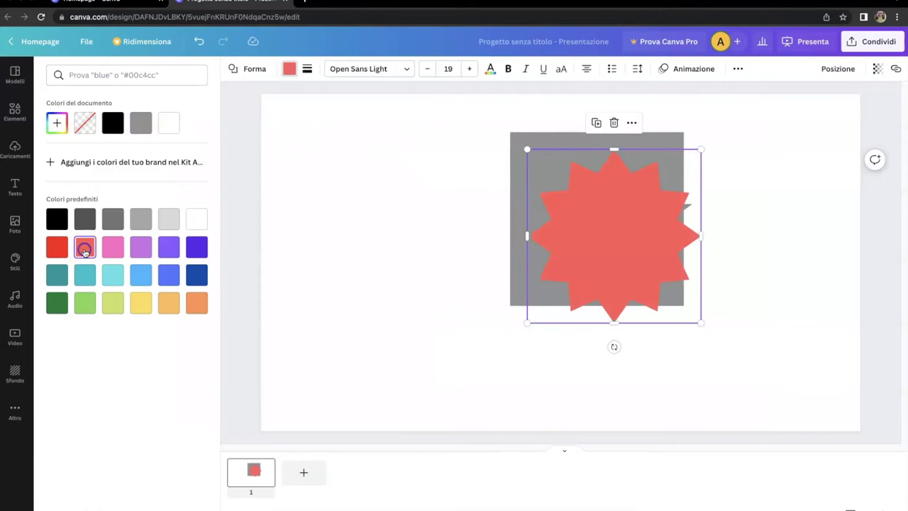
left_click_drag(626, 224, 384, 191)
Colour the five-pointed star light blue and move it to the lower middle of the page
left_click(577, 227)
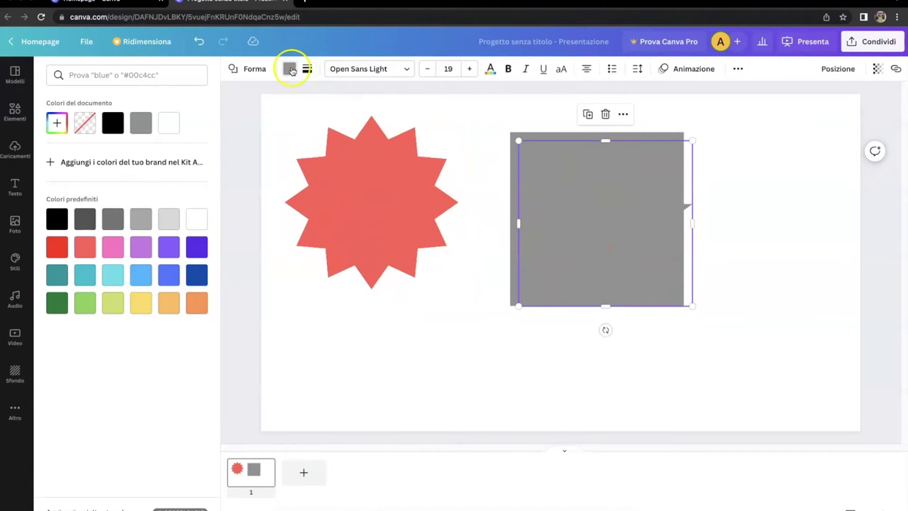
left_click(140, 274)
left_click_drag(610, 219, 484, 328)
Colour the square light green and move it to the upper-right area of the page
left_click(632, 238)
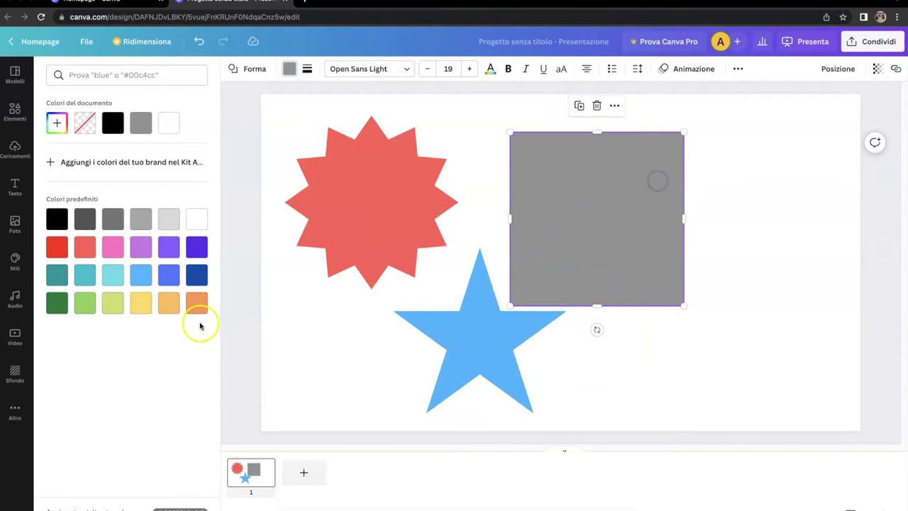
left_click(83, 303)
left_click_drag(569, 249, 709, 226)
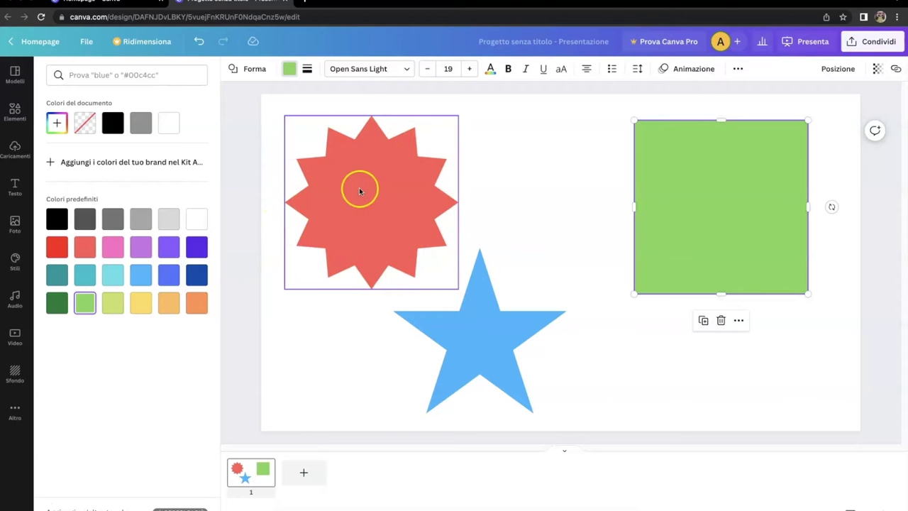
Spread the burst, star and square slightly further apart so that none of them overlap
left_click(372, 222)
mouse_move(371, 217)
left_mouse_down()
mouse_move(434, 221)
mouse_move(471, 308)
mouse_move(522, 329)
mouse_move(600, 324)
mouse_move(650, 310)
mouse_move(678, 202)
mouse_move(657, 244)
mouse_move(608, 290)
mouse_move(503, 319)
mouse_move(372, 211)
mouse_move(450, 208)
mouse_move(363, 207)
left_mouse_up()
left_click_drag(489, 347, 521, 339)
left_click_drag(718, 198, 741, 184)
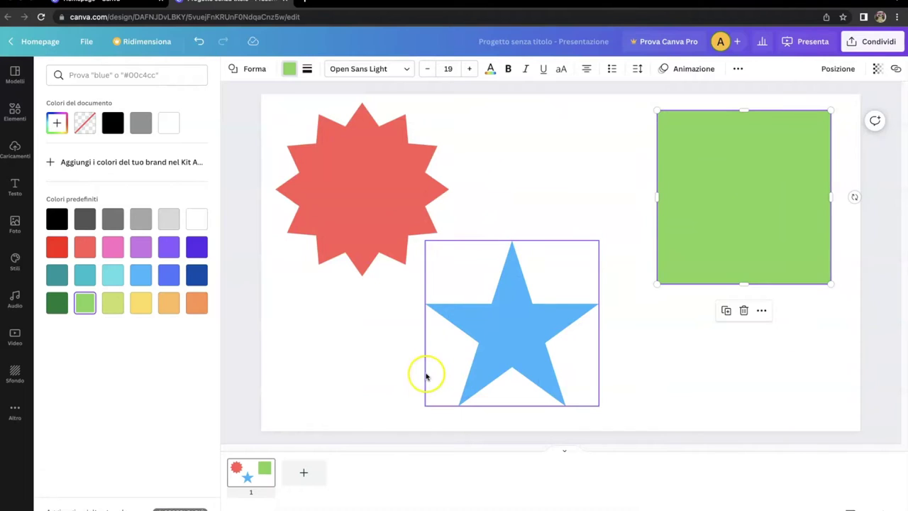
left_click(318, 364)
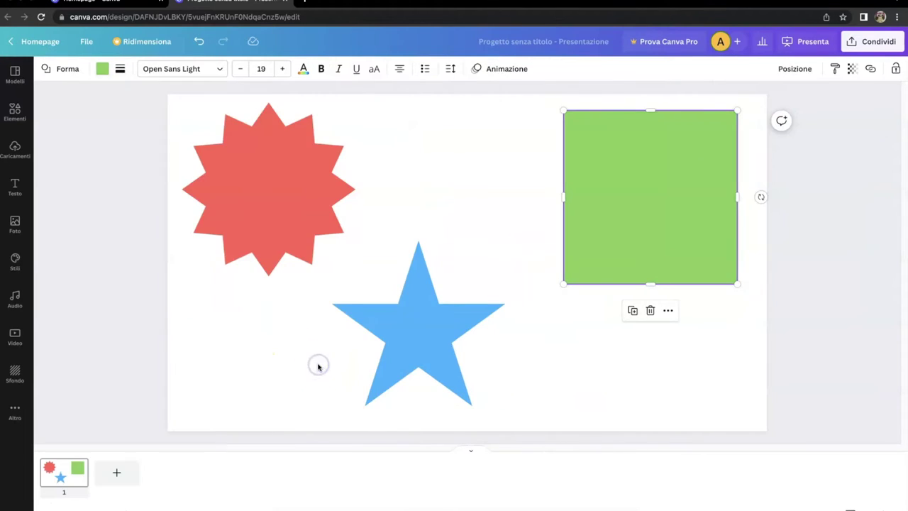
double_click(644, 172)
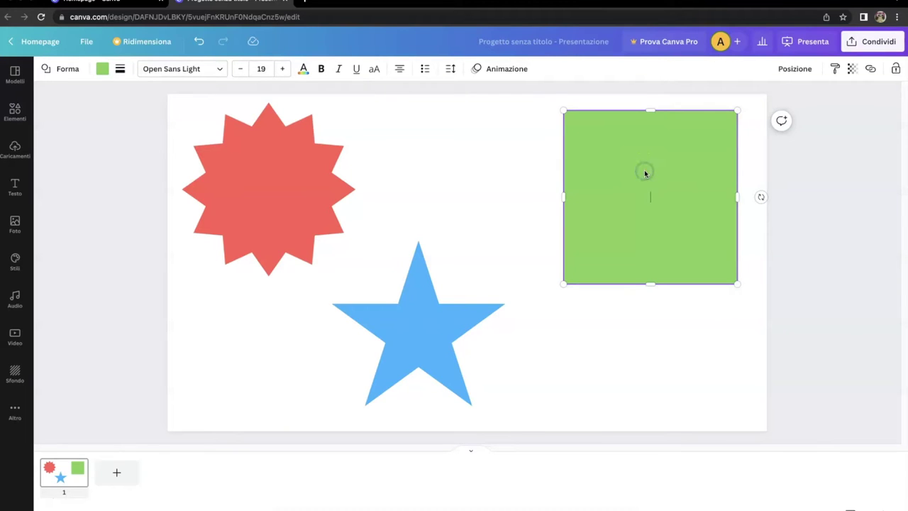
left_click(796, 71)
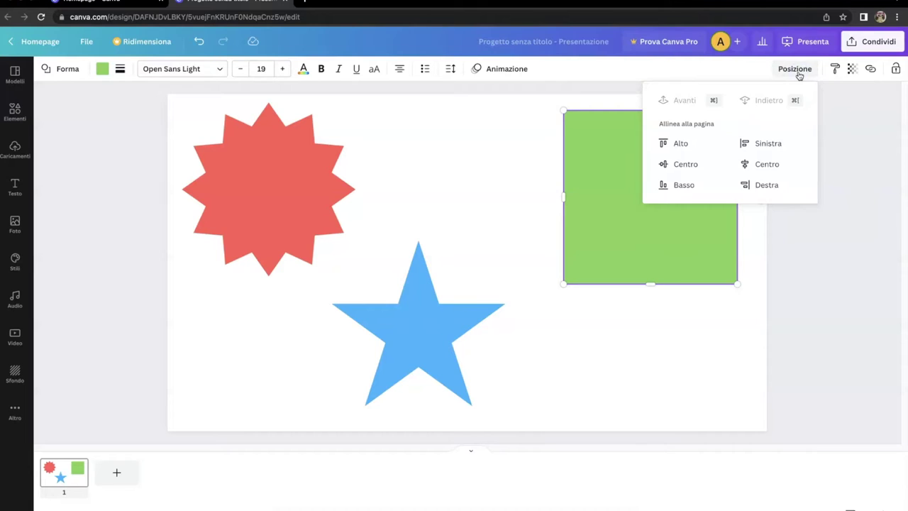
left_click(773, 105)
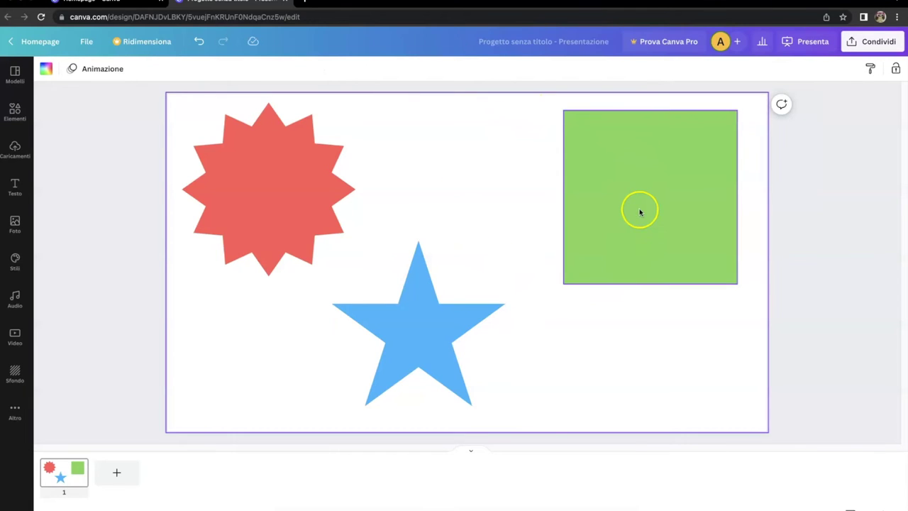
Move the green square over the right part of the blue star and bring it forward in front of the star
left_click_drag(648, 202, 493, 303)
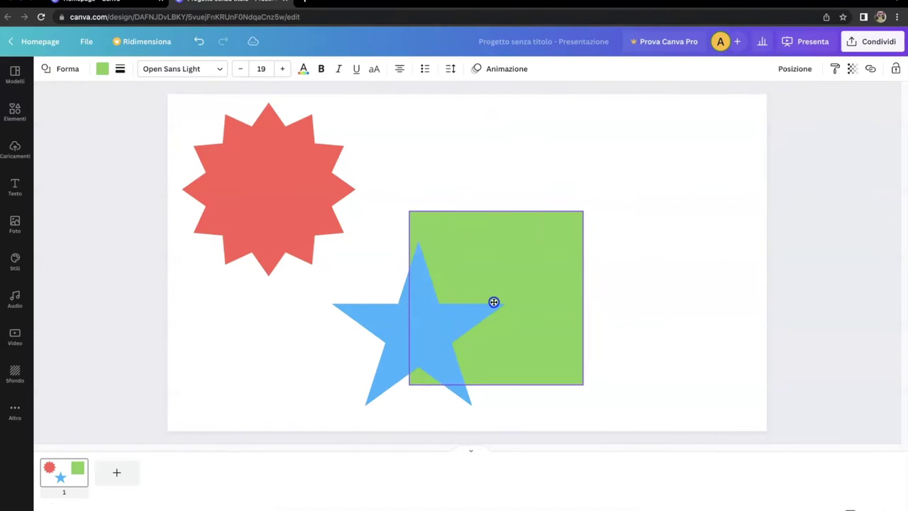
left_click(709, 247)
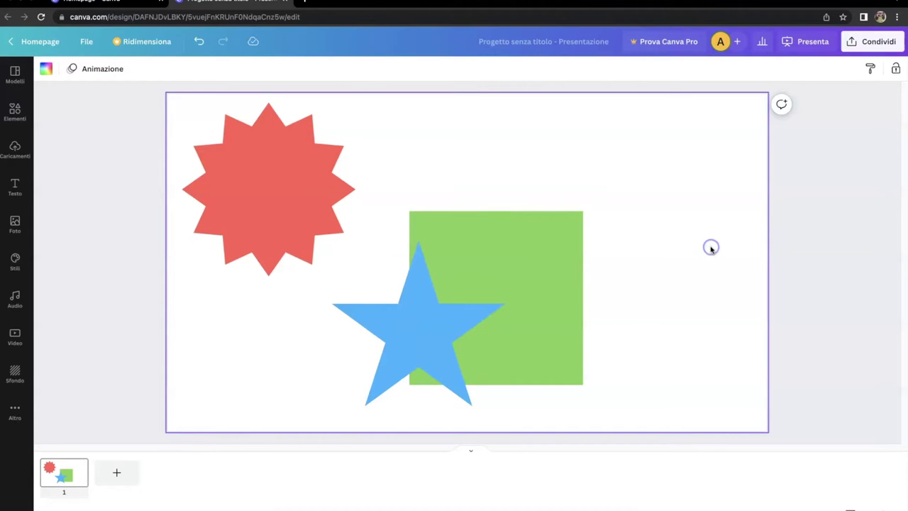
left_click(528, 265)
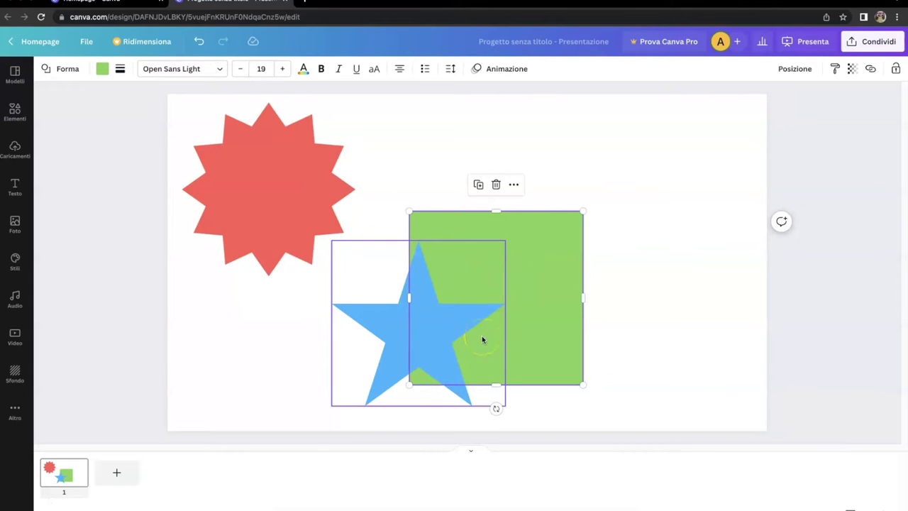
left_click(796, 69)
left_click(764, 118)
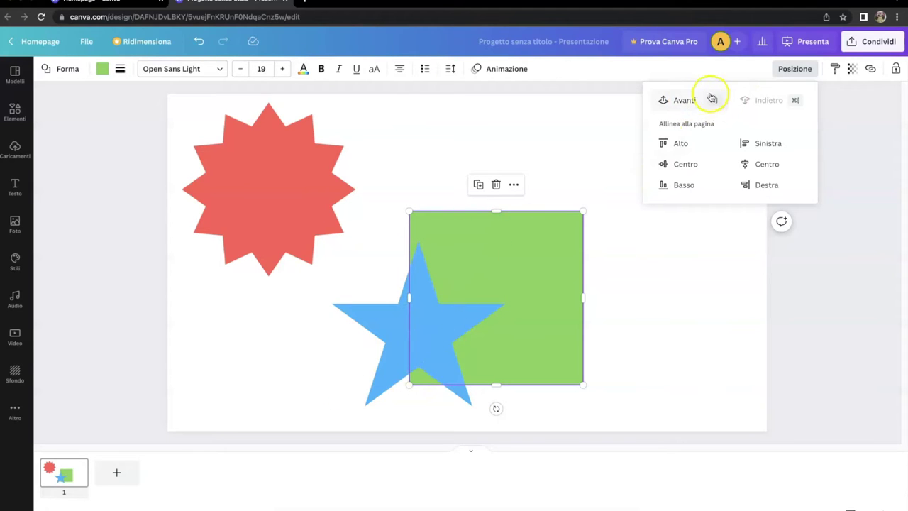
left_click(684, 100)
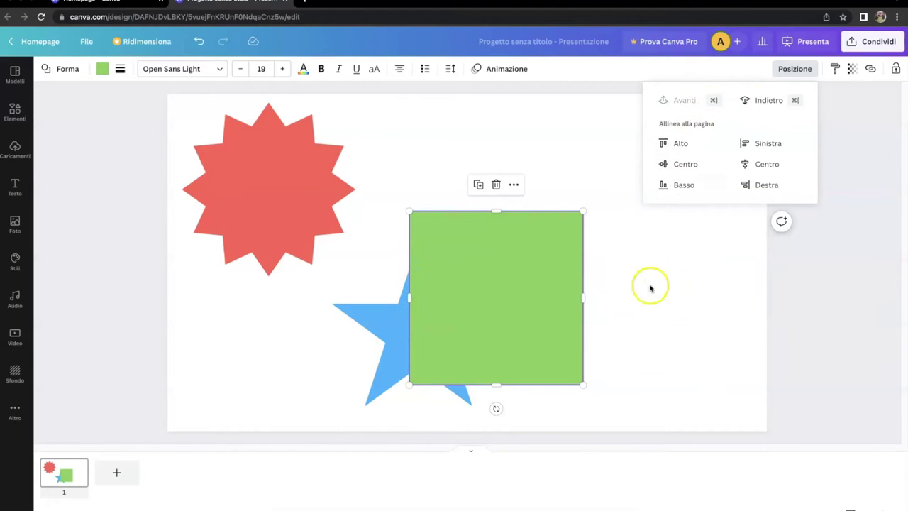
left_click(652, 324)
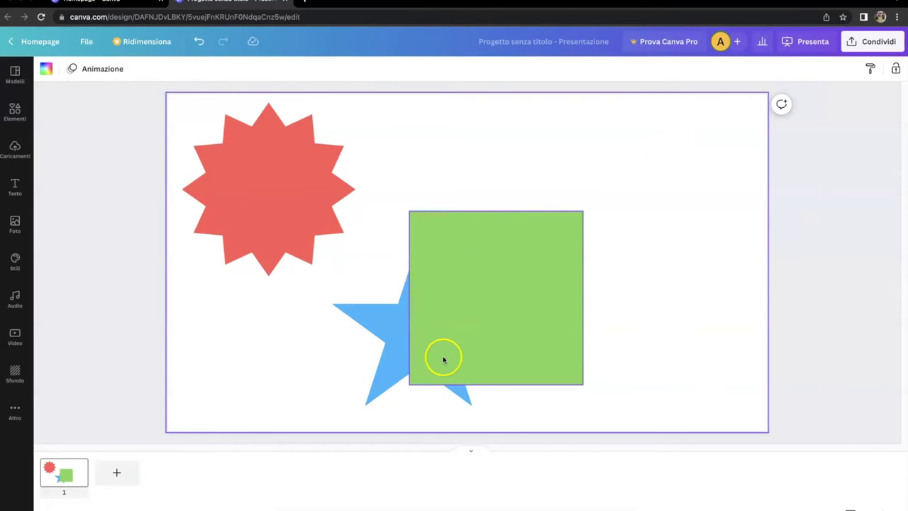
Move the green square over the right part of the red burst and send the burst backward behind the square
left_click_drag(497, 318, 367, 221)
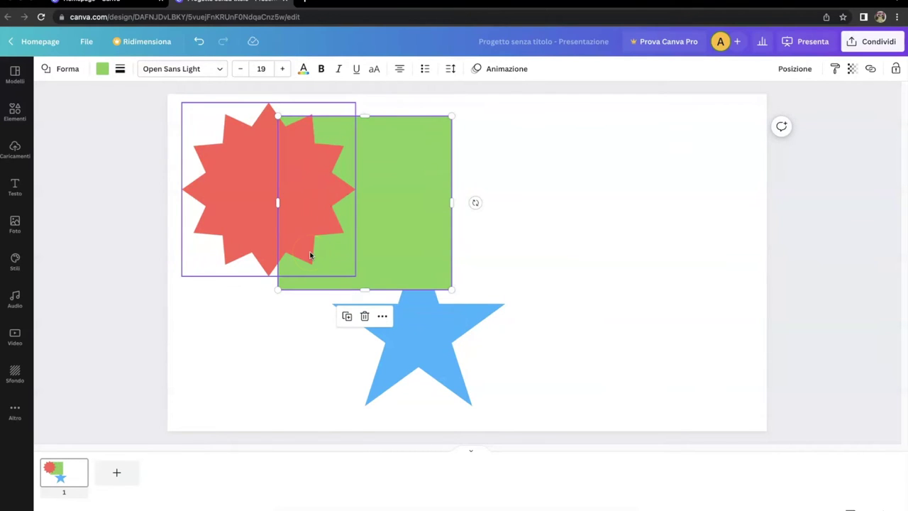
left_click_drag(269, 155, 246, 177)
left_click(229, 185)
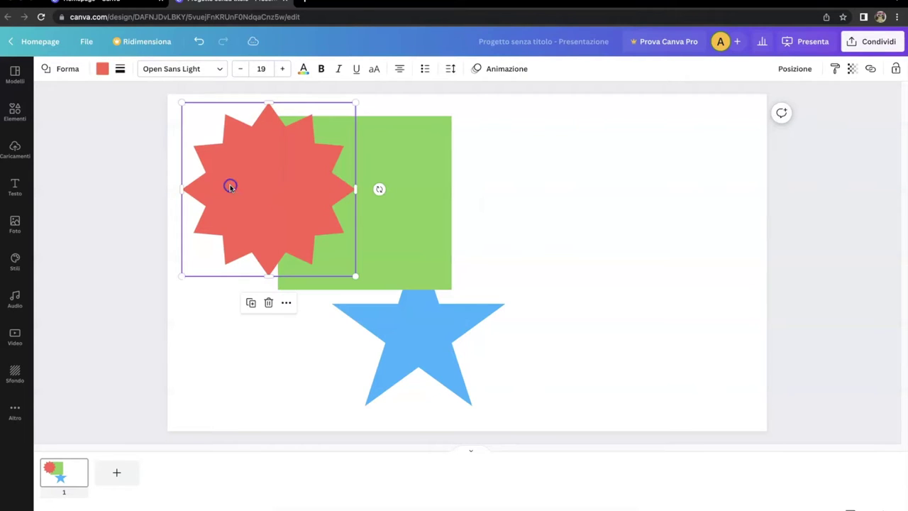
left_click(789, 69)
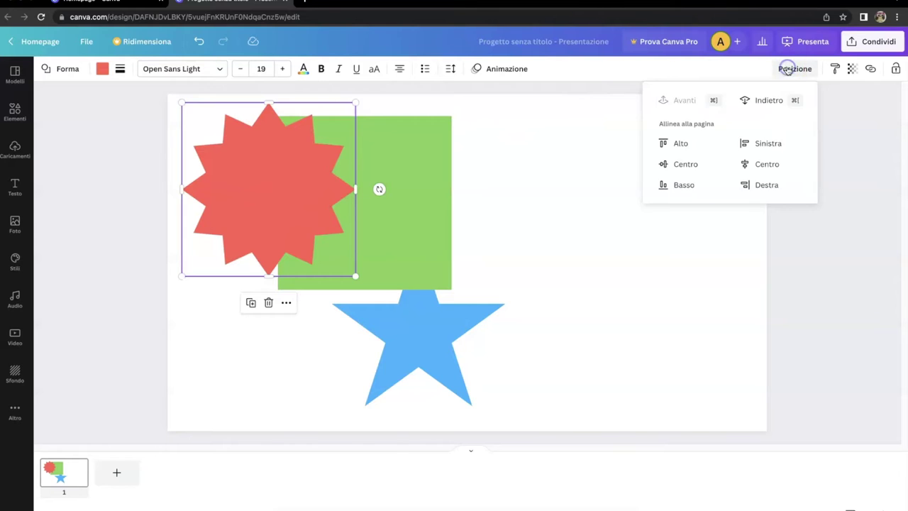
left_click(769, 102)
left_click(643, 288)
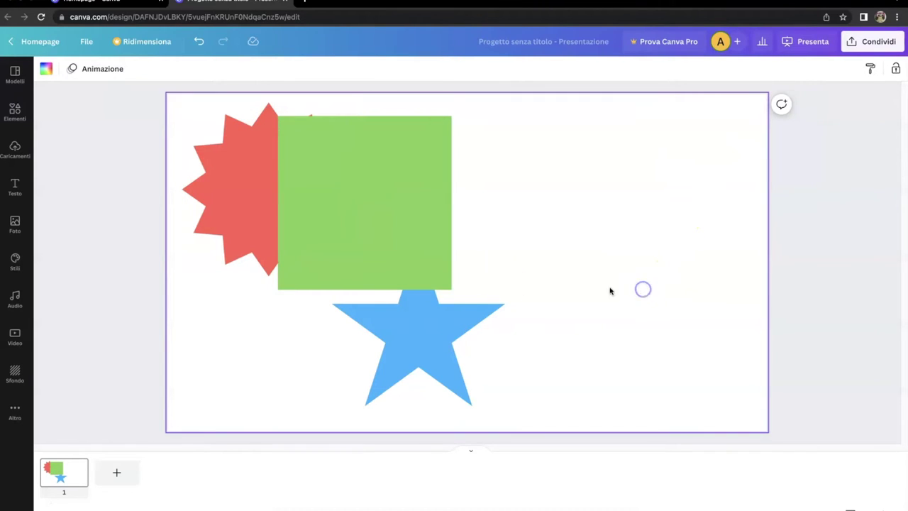
mouse_move(252, 196)
left_mouse_down()
mouse_move(245, 277)
mouse_move(277, 283)
mouse_move(280, 207)
mouse_move(253, 246)
mouse_move(246, 190)
left_mouse_up()
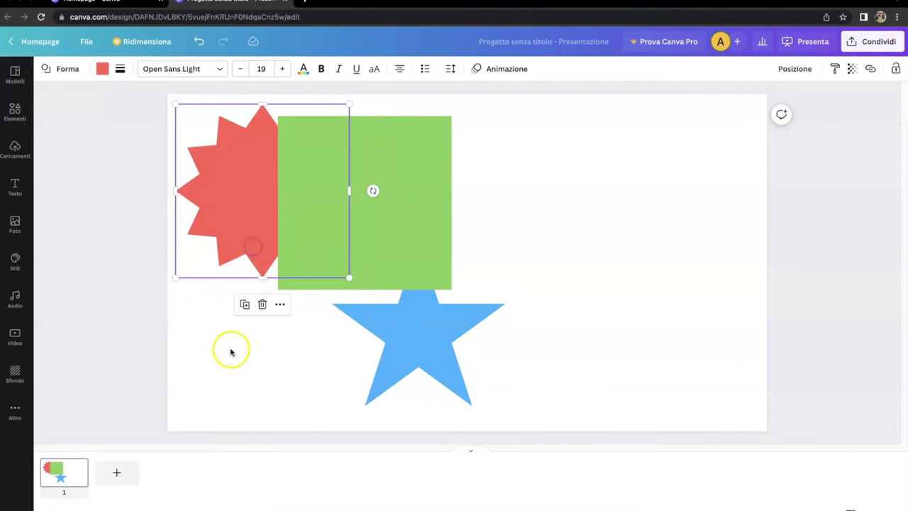
left_click(564, 236)
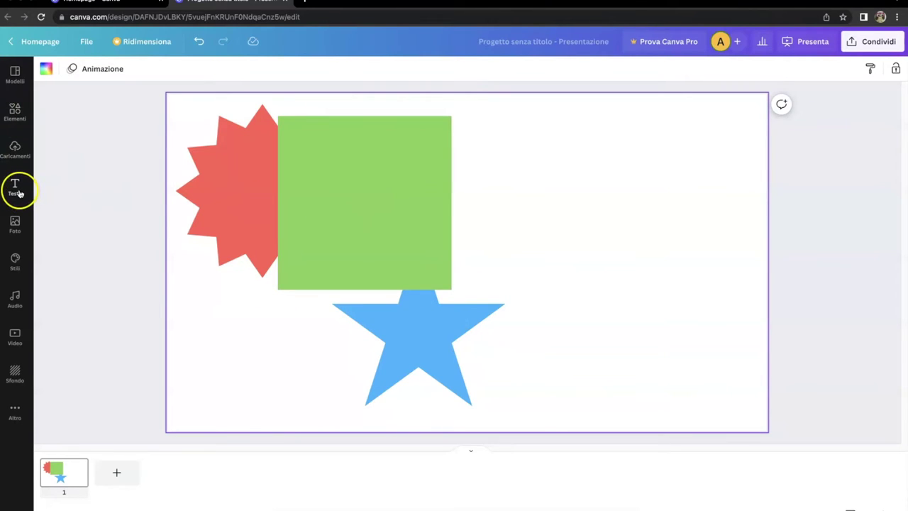
Insert the recently used starfish photo, position it over the green square and blue star, and enlarge it
left_click(15, 224)
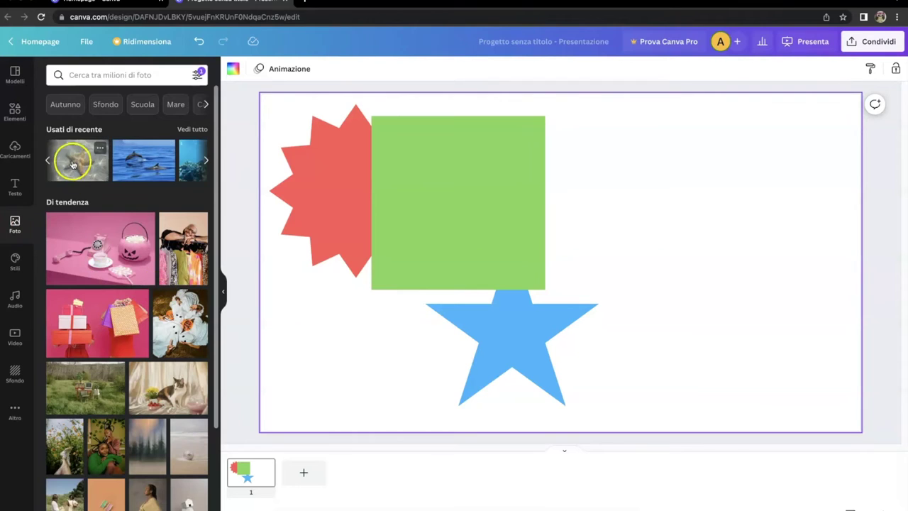
left_click(72, 164)
left_click_drag(764, 130, 541, 277)
left_click_drag(450, 350, 440, 290)
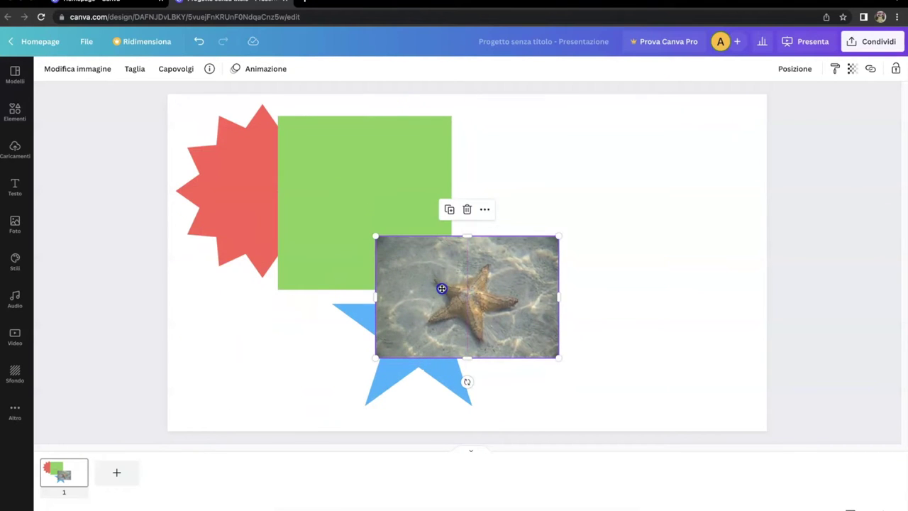
left_click_drag(554, 236, 659, 170)
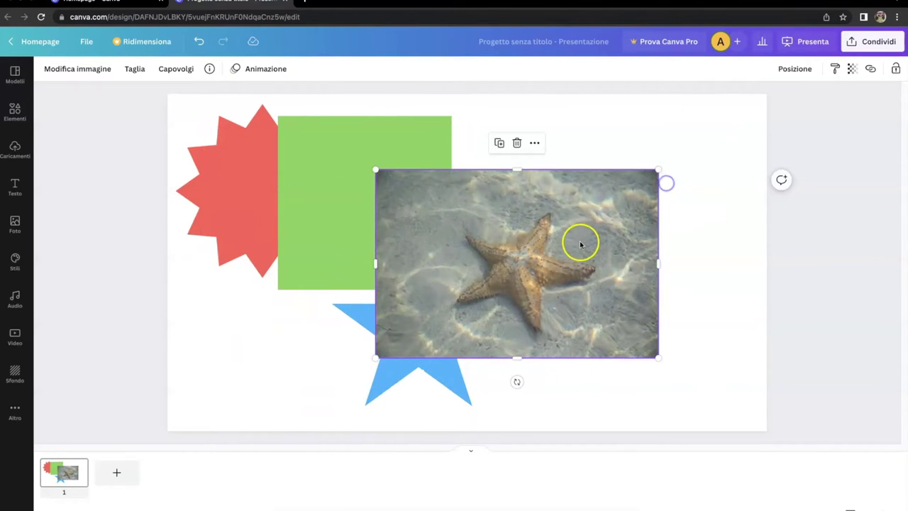
Send the starfish photo one level backward, and send it to the very back behind all shapes
left_click(535, 142)
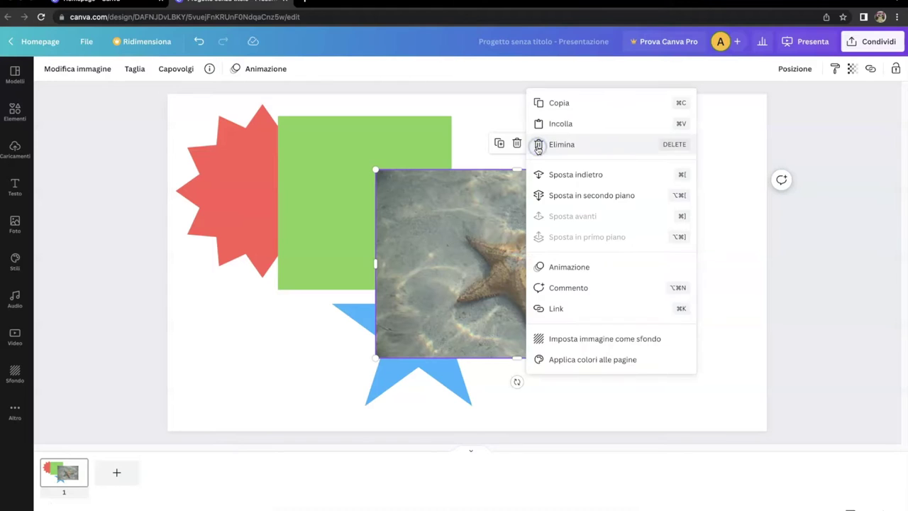
left_click(561, 177)
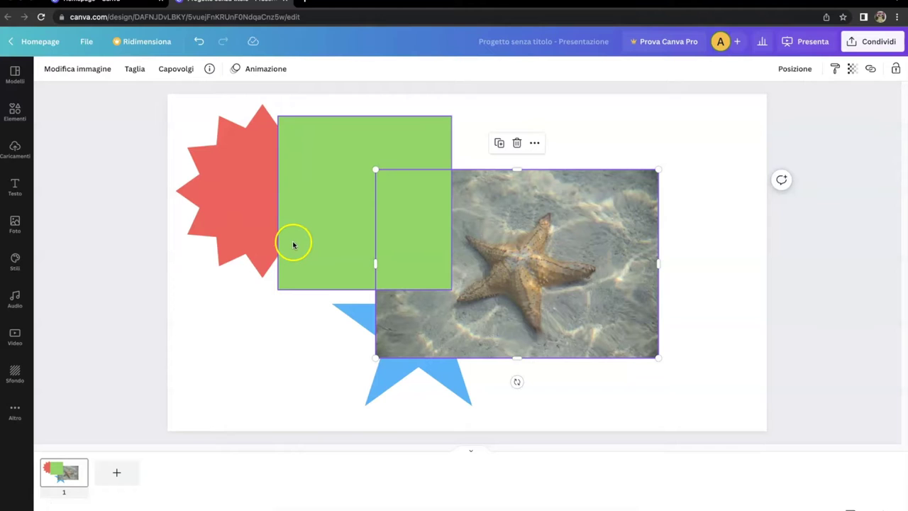
left_click(534, 144)
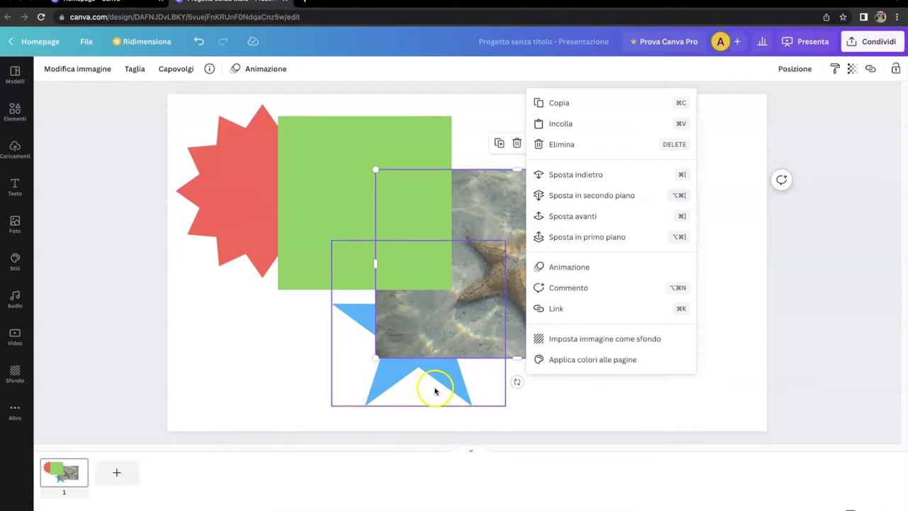
left_click(581, 197)
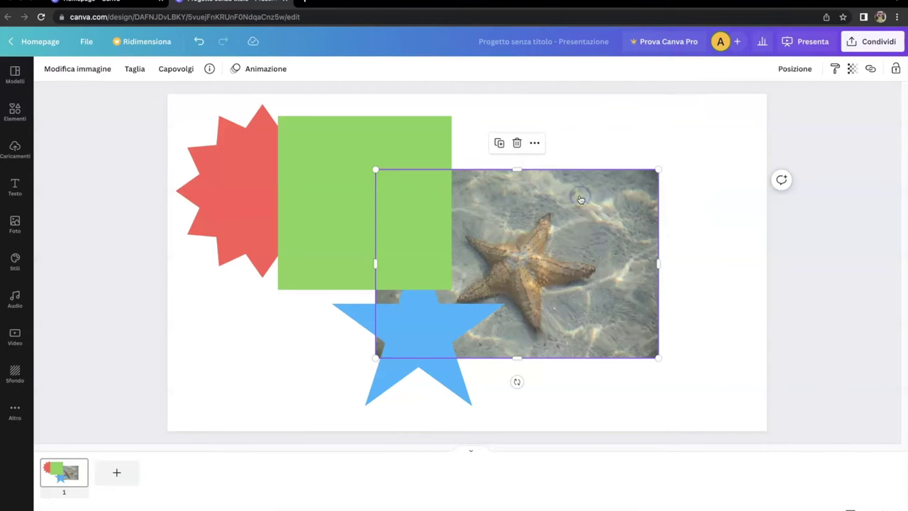
Set the starfish photo as the page background and move the green square to the upper right and the blue star slightly up
left_click_drag(636, 223, 612, 215)
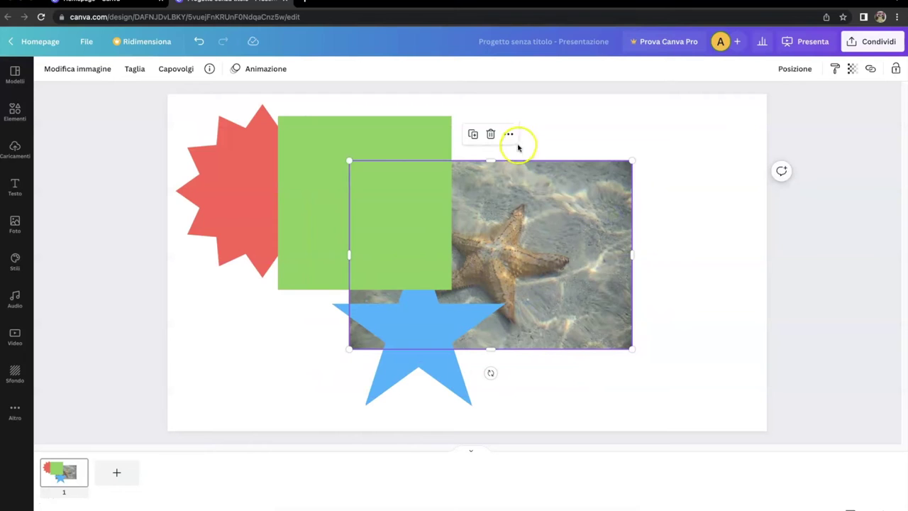
left_click(508, 135)
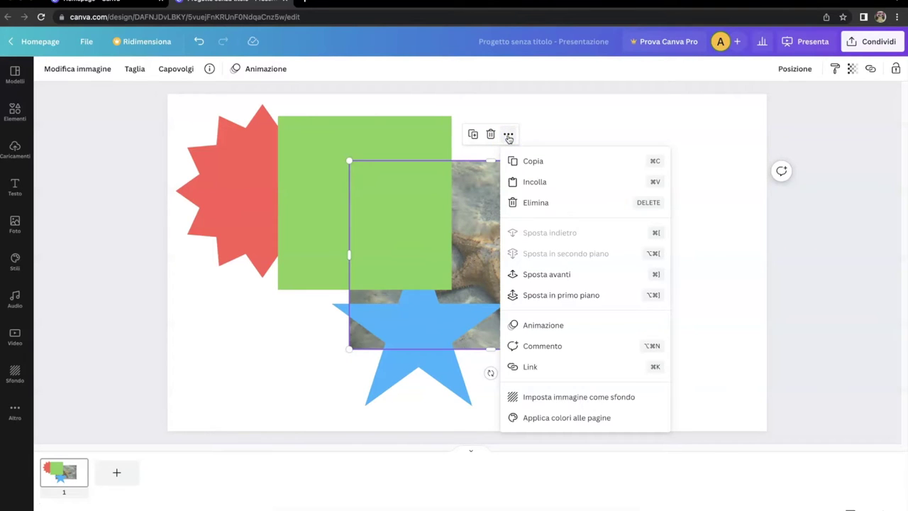
left_click(621, 402)
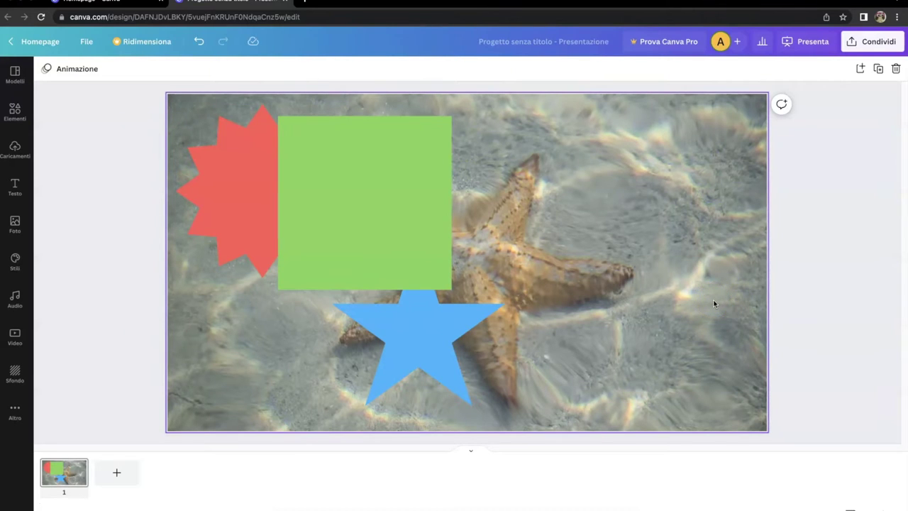
left_click_drag(355, 199, 653, 192)
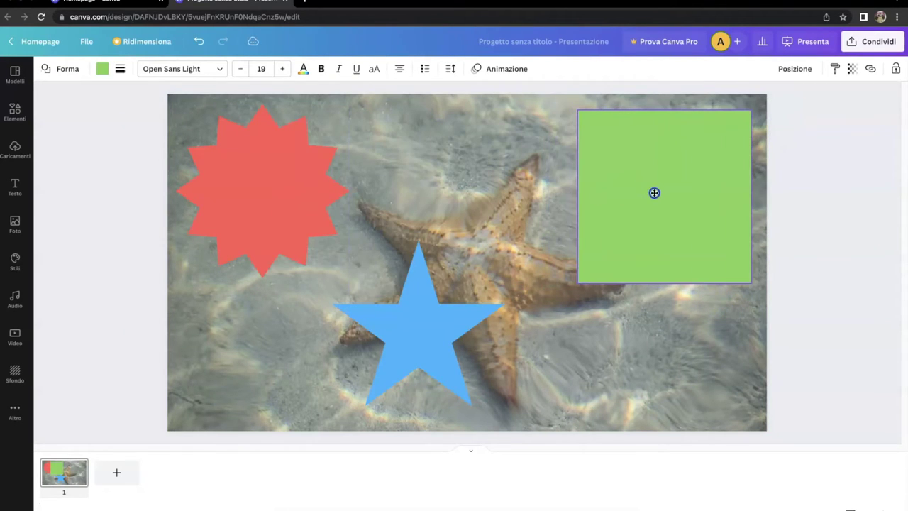
left_click_drag(402, 331, 397, 305)
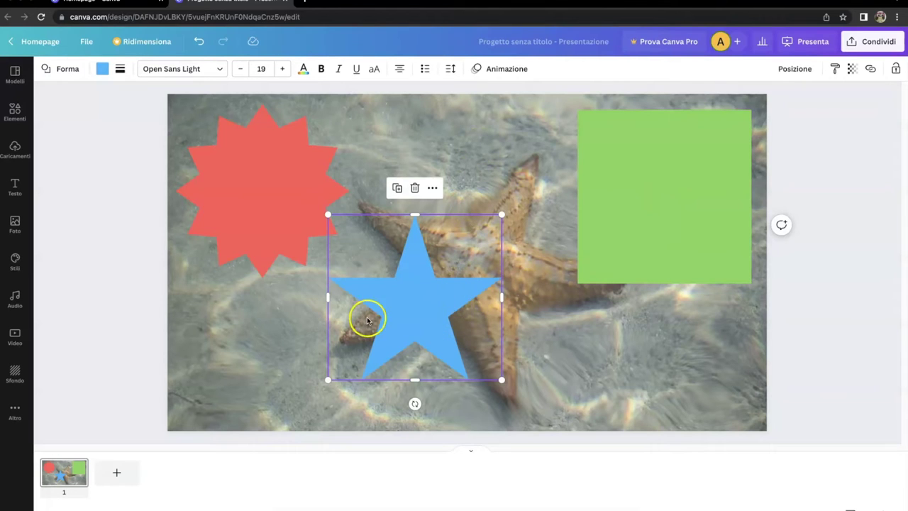
Add a second page, insert the roaring dinosaur photo from a search for "dinosauro", and shrink and place it right of centre
left_click(117, 475)
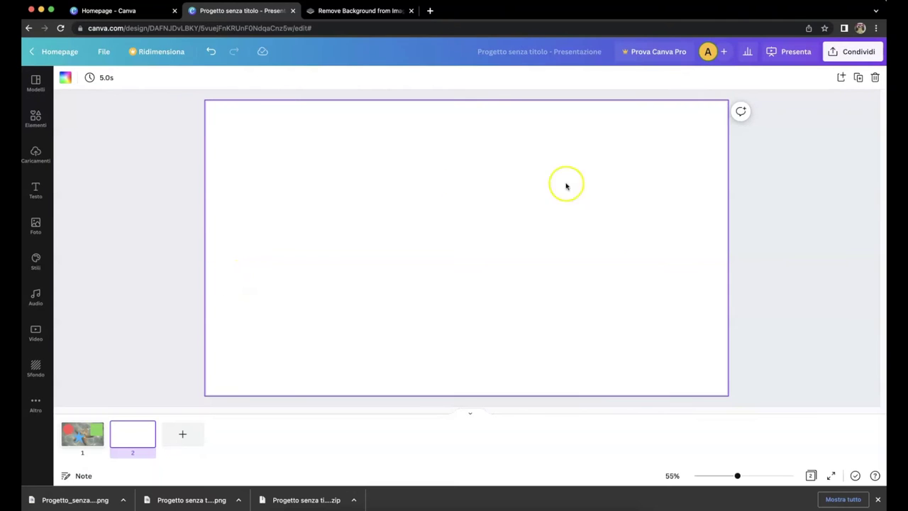
left_click(35, 121)
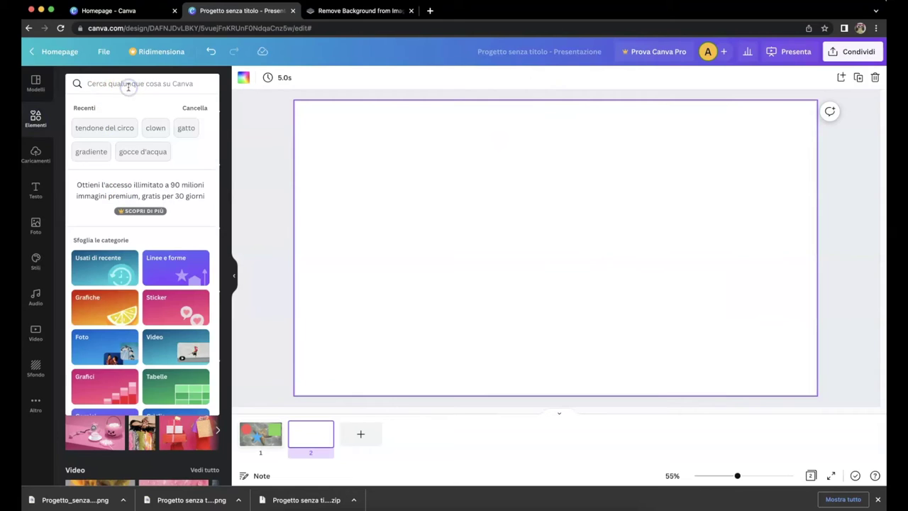
left_click(128, 85)
type("dinosauro")
key("Return")
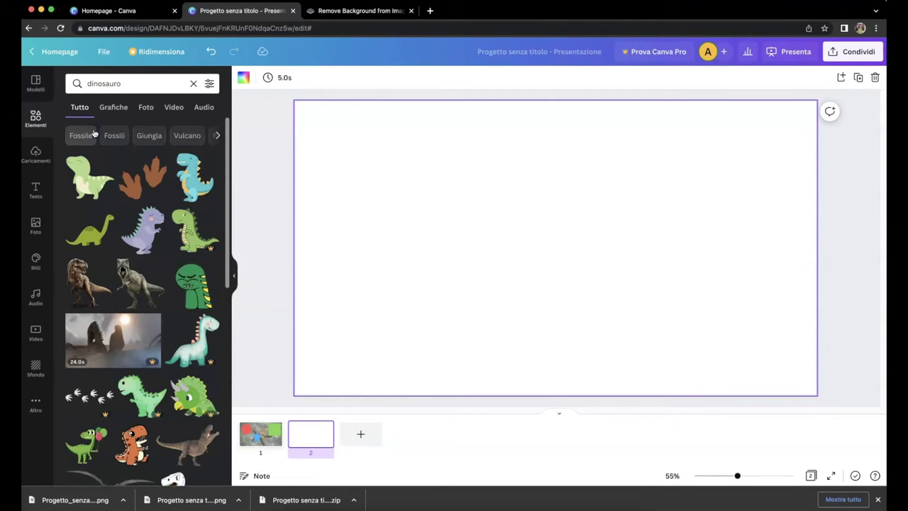
left_click(195, 440)
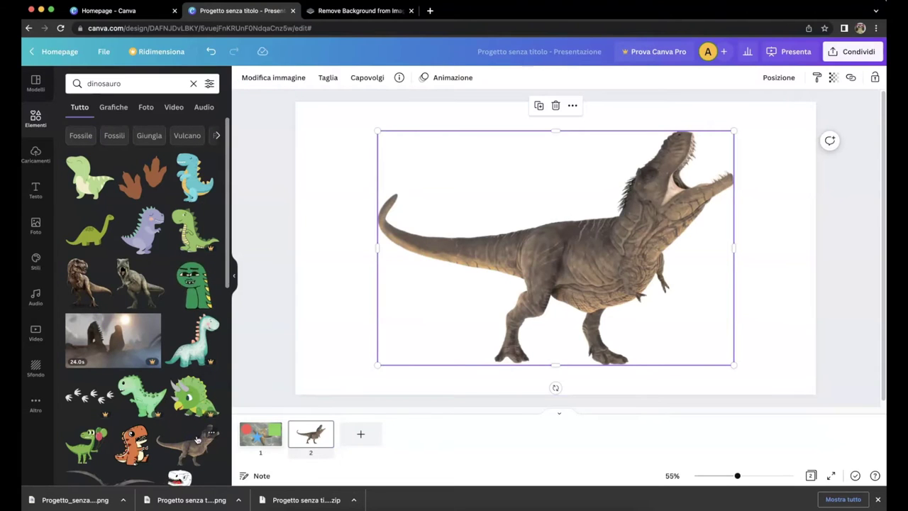
left_click_drag(733, 131, 643, 190)
left_click_drag(517, 304, 627, 276)
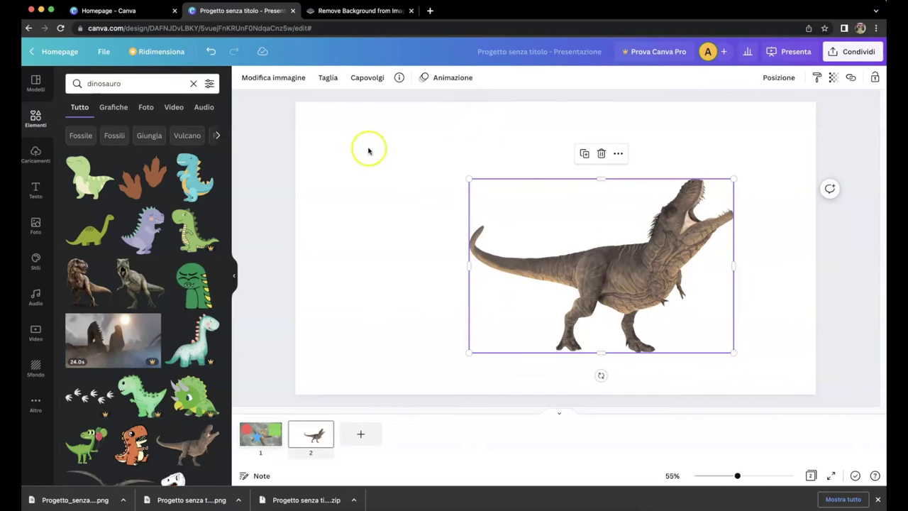
Search the elements for "grotta" with only free items and insert the brown cave photo with the cut-out opening
left_click(193, 83)
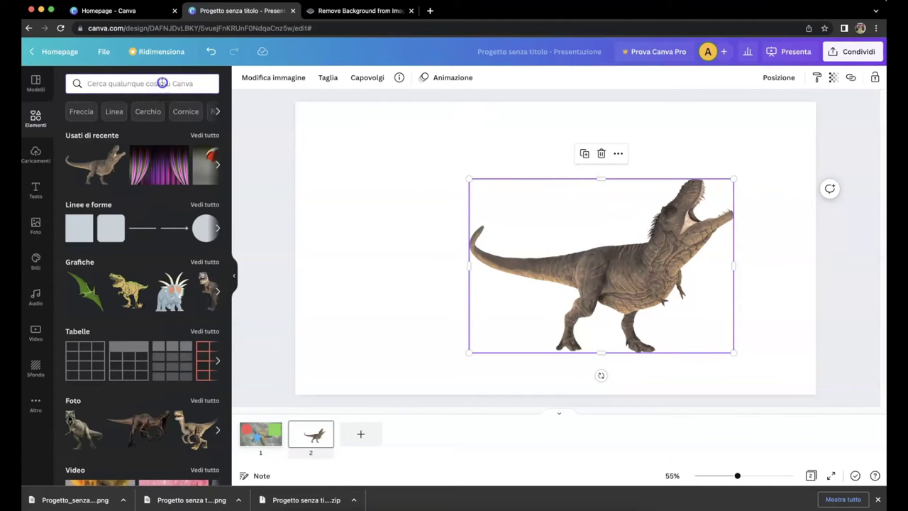
left_click(162, 83)
type("grotta")
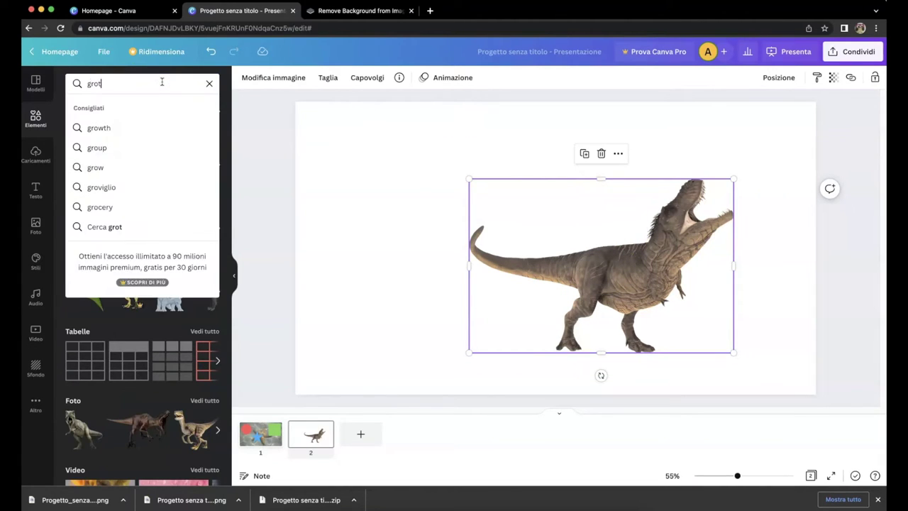
key("Return")
left_click(210, 83)
left_click(83, 369)
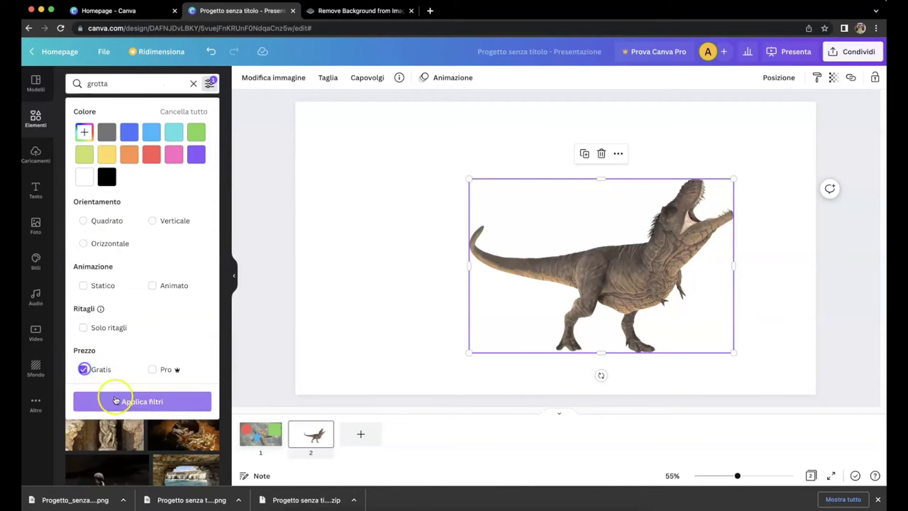
left_click(117, 397)
left_click(102, 284)
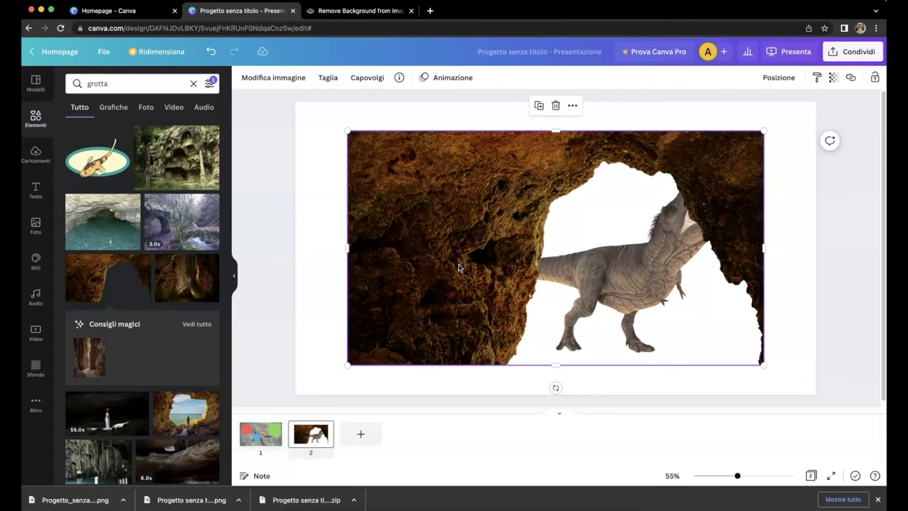
left_click(234, 275)
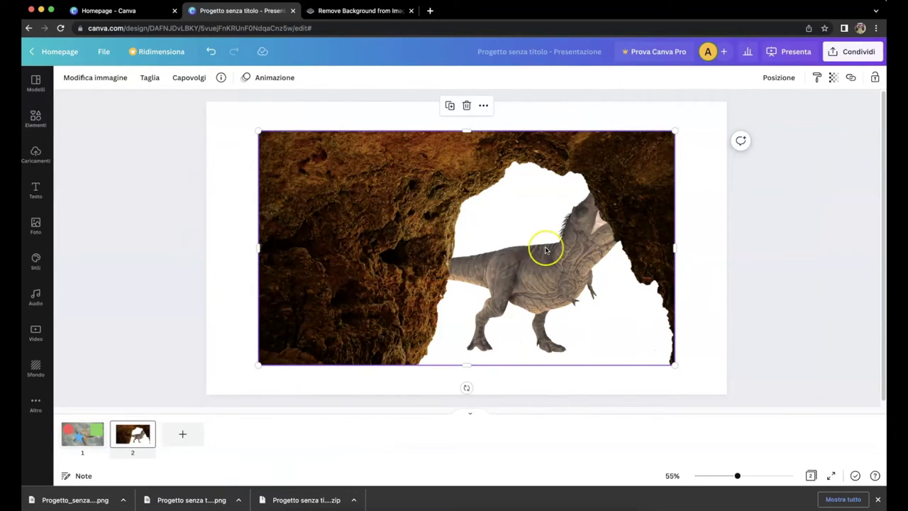
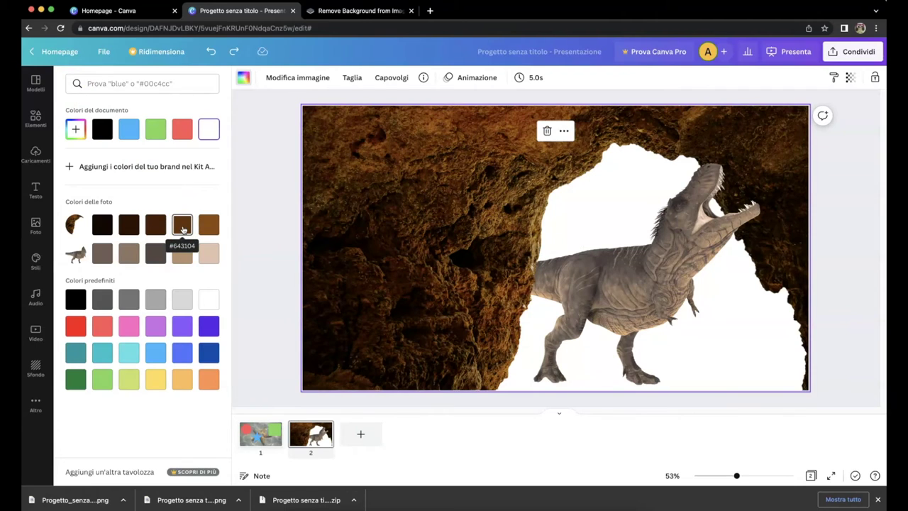
Try the brown photo colour #643104 as the page background colour and undo the change
left_click(182, 226)
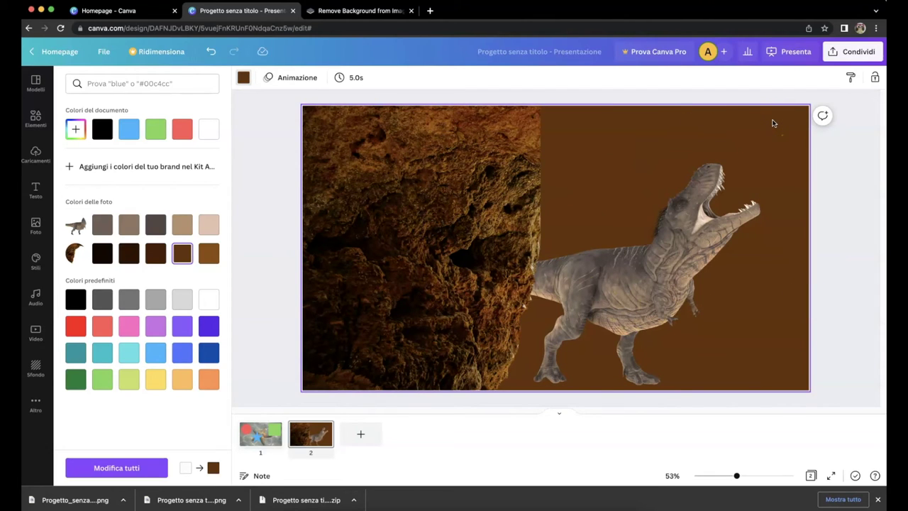
key("super+z")
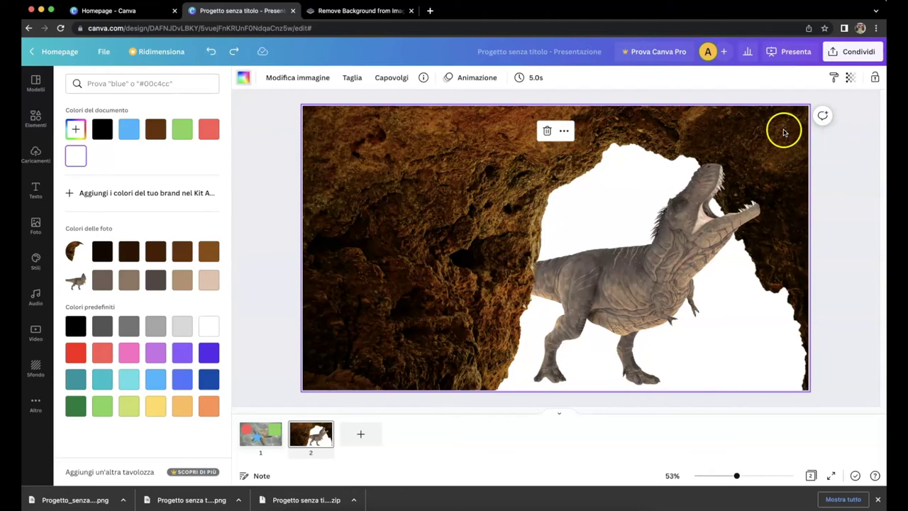
Detach the cave photo from the second page's background
right_click(784, 132)
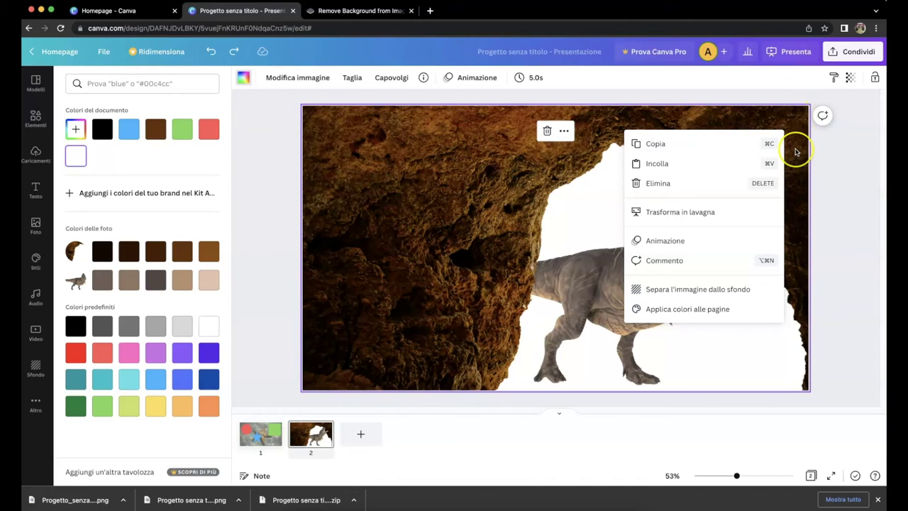
left_click(715, 290)
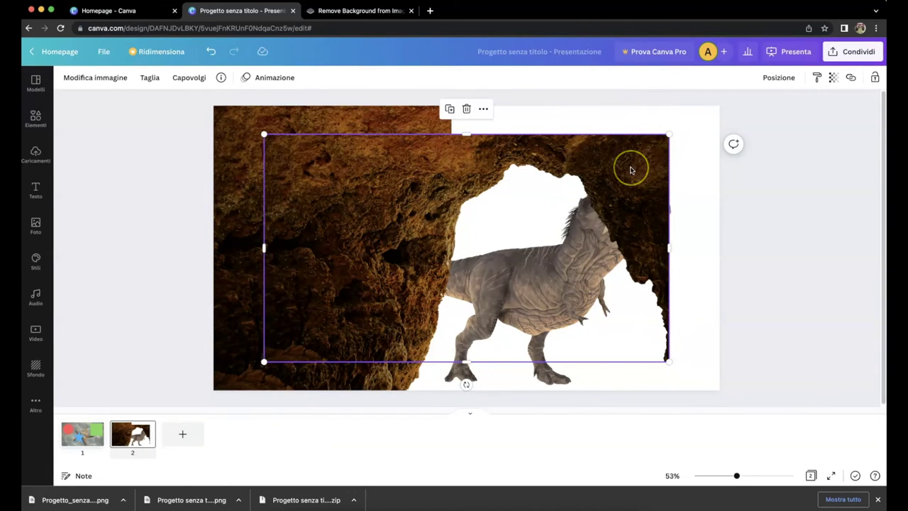
Try the lightest brown from the cave photo's colours as the page background colour and undo it
left_click(694, 133)
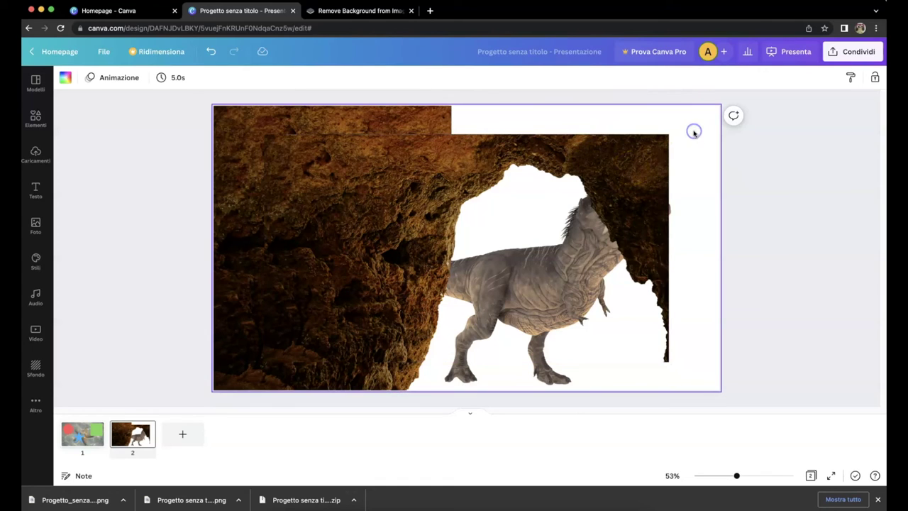
left_click(64, 76)
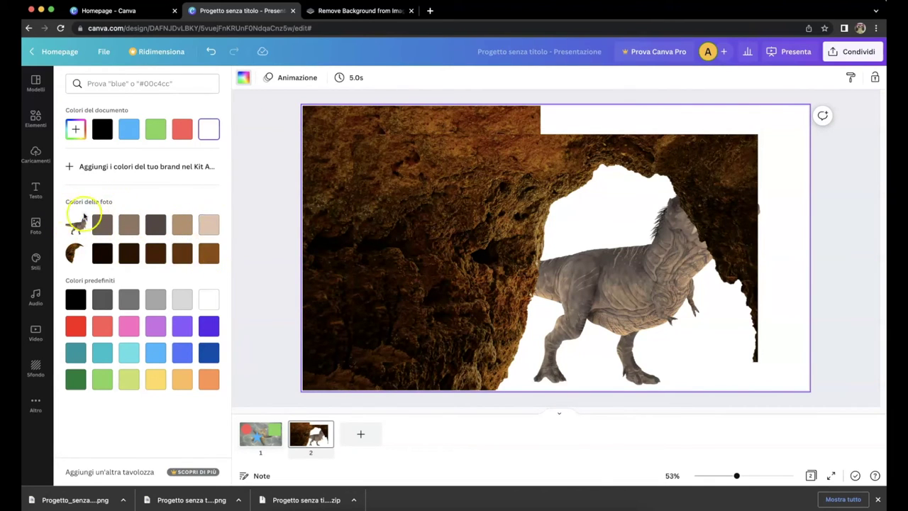
left_click(210, 256)
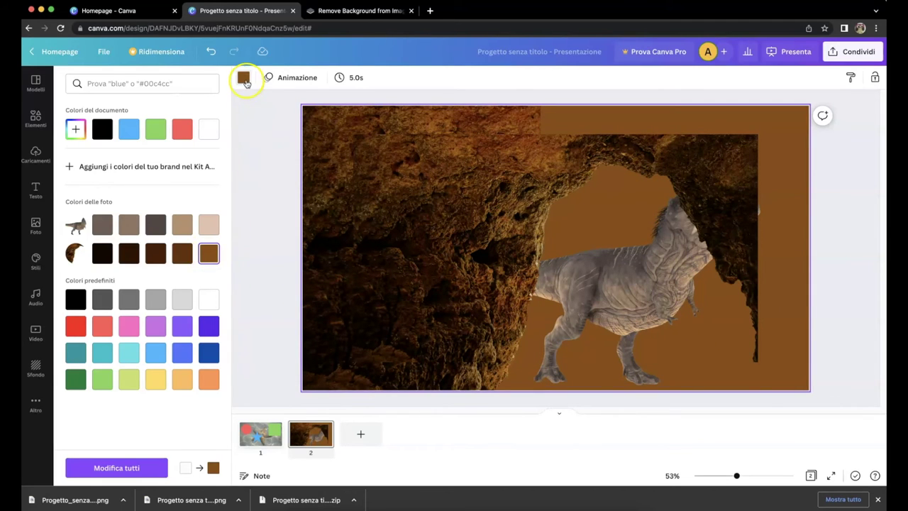
left_click(211, 52)
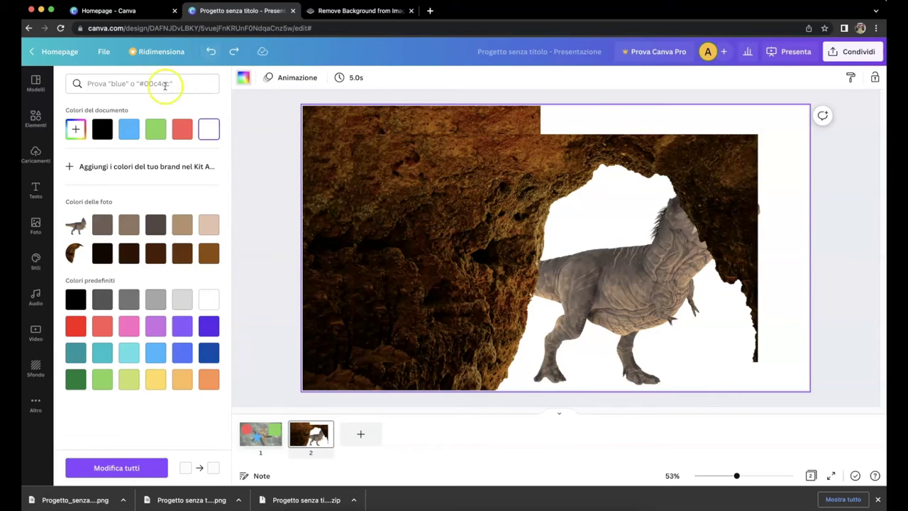
Search the elements for "gradiente" and insert the dark grey gradient photo from the photo results
left_click(37, 117)
left_click(115, 83)
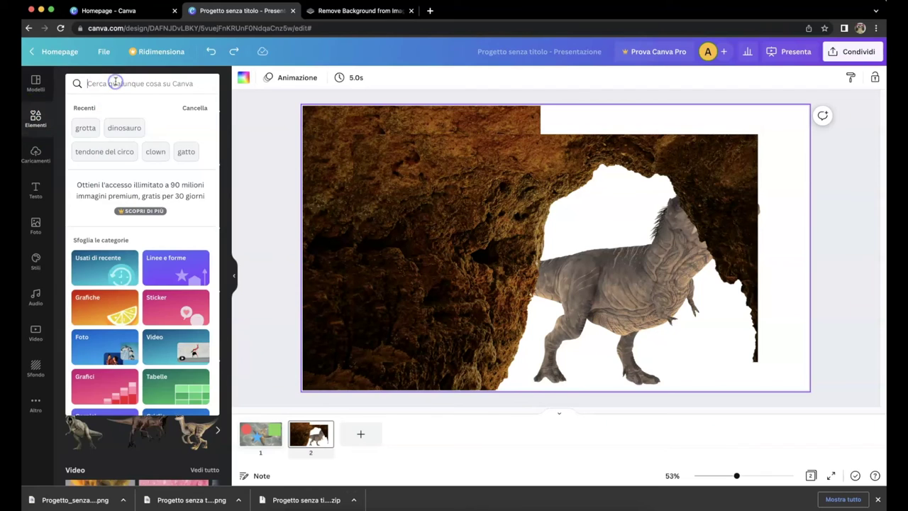
type("gradi")
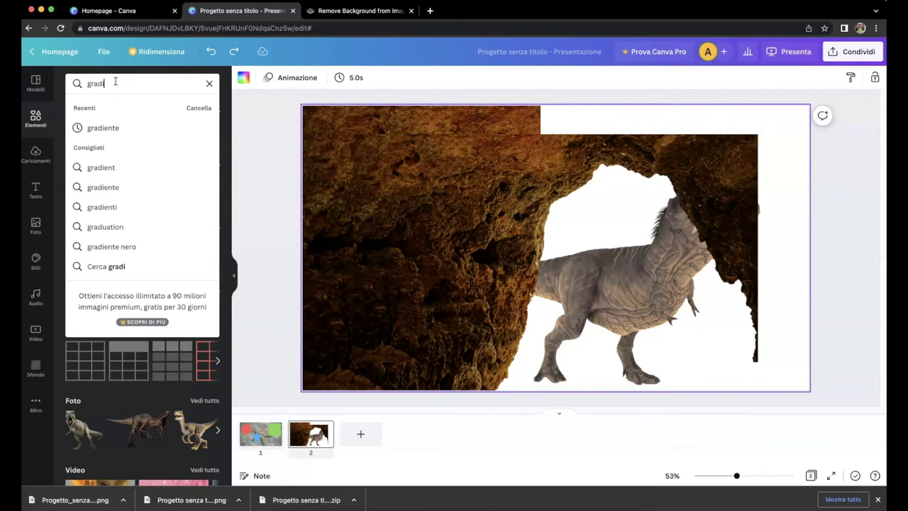
type("ente")
key("Return")
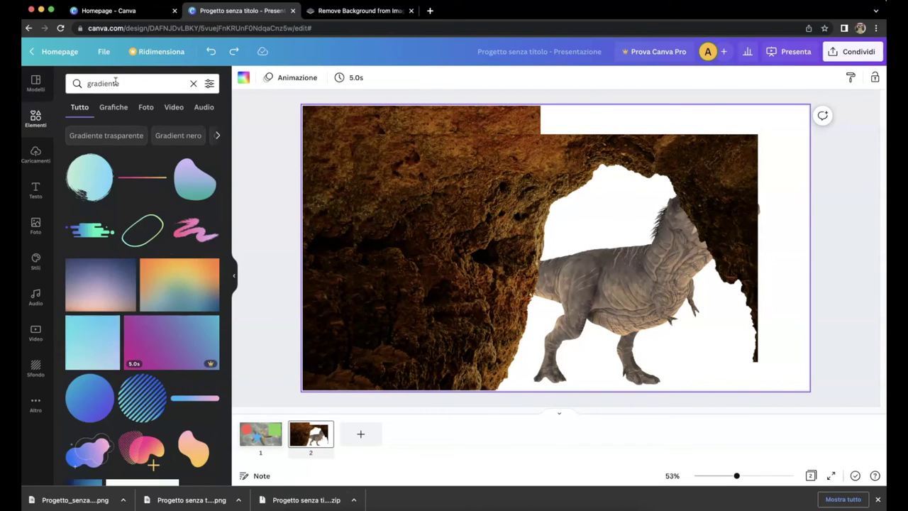
left_click(113, 107)
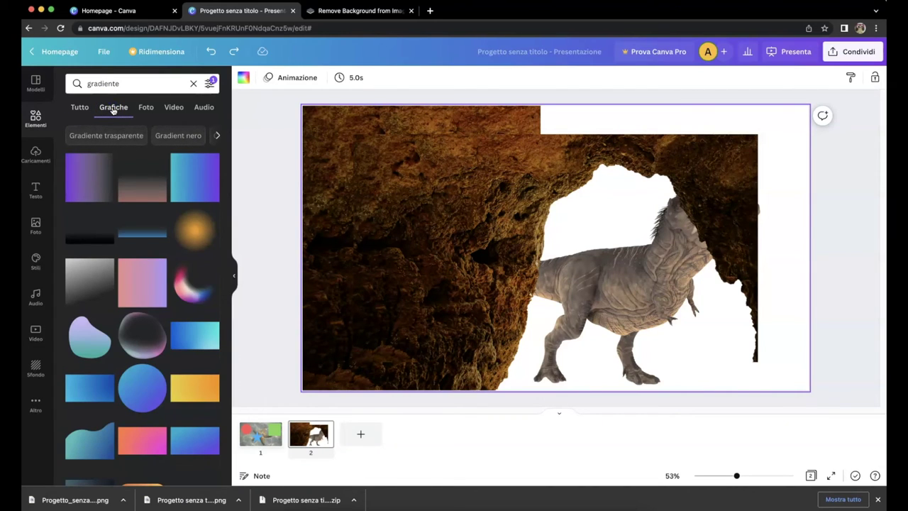
scroll(132, 273, "down", 3)
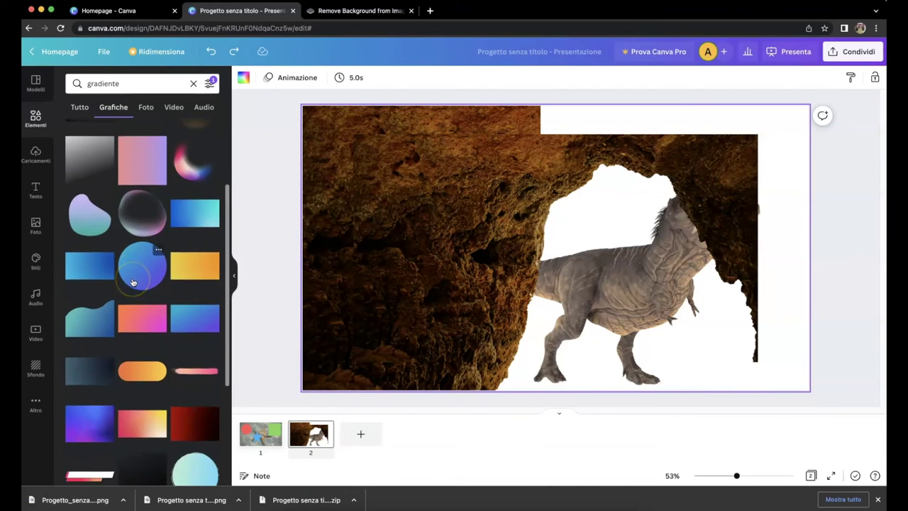
scroll(133, 282, "down", 5)
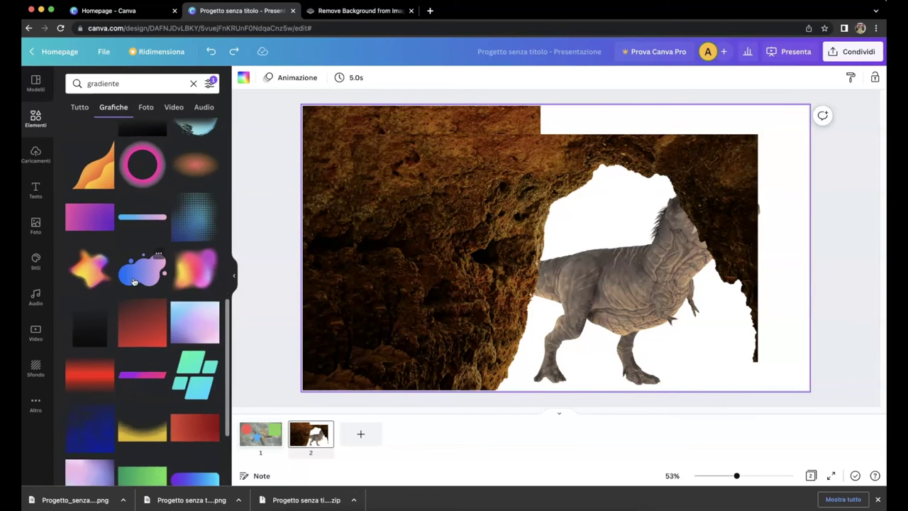
scroll(133, 281, "down", 10)
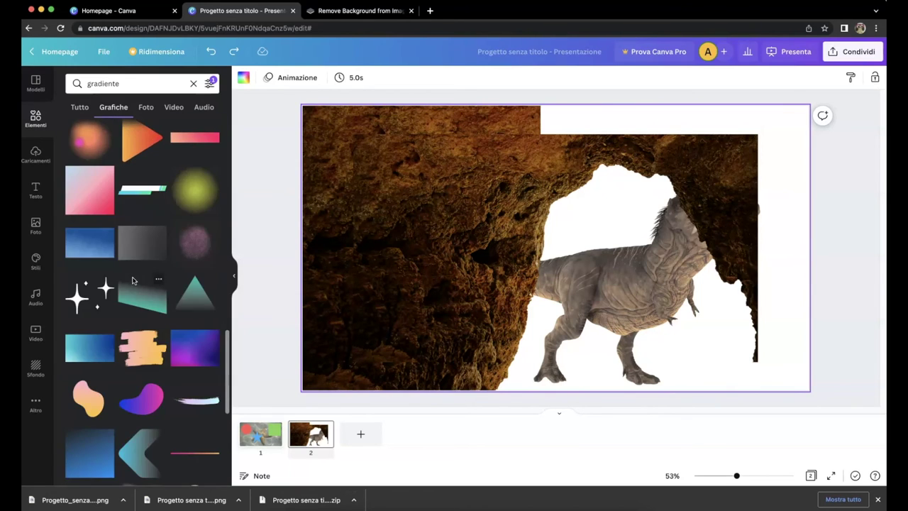
left_click(146, 106)
left_click(102, 359)
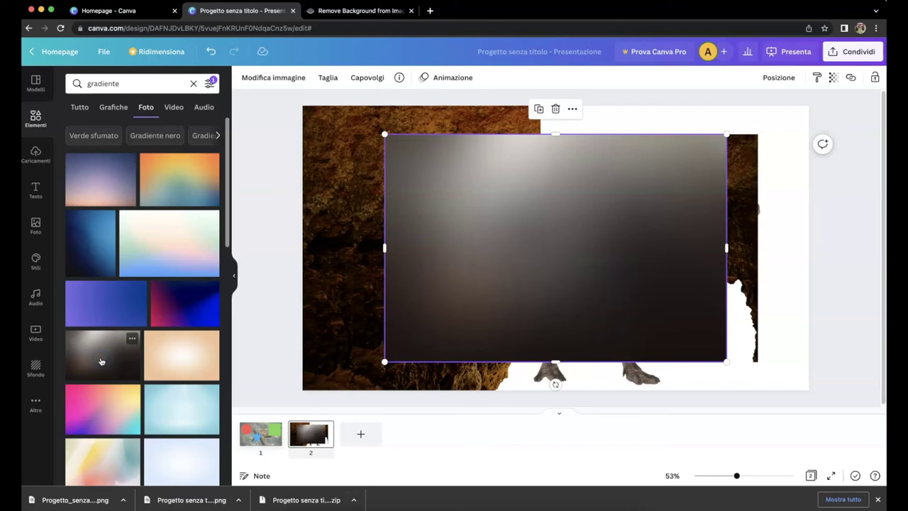
Set the dark grey gradient photo as the page background
left_click_drag(521, 226, 544, 225)
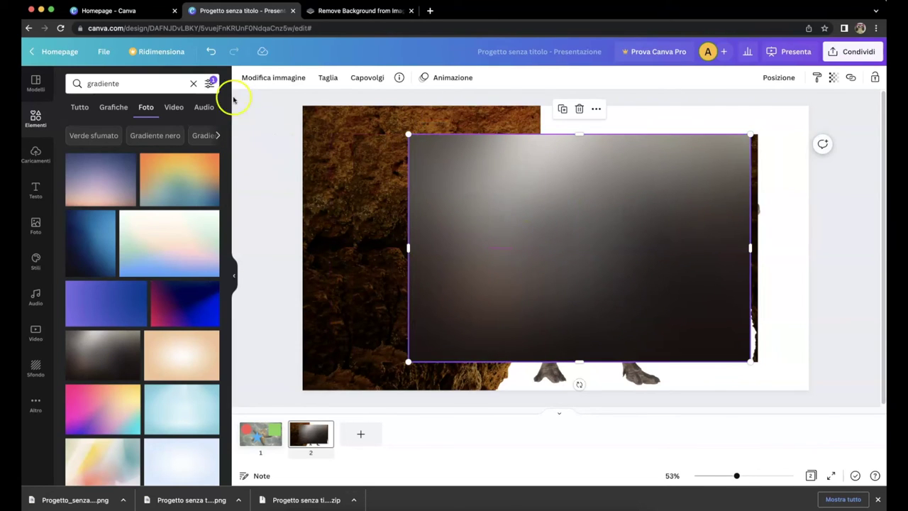
left_click(235, 284)
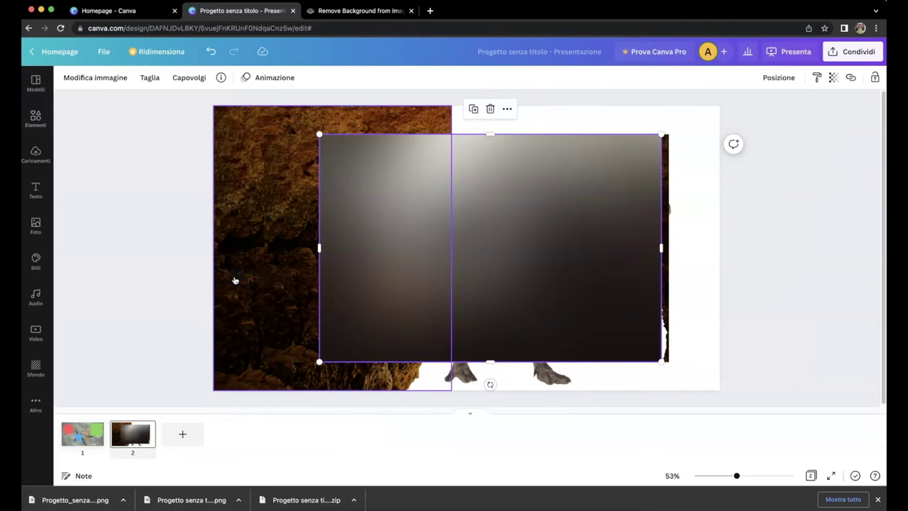
left_click(503, 237)
right_click(502, 239)
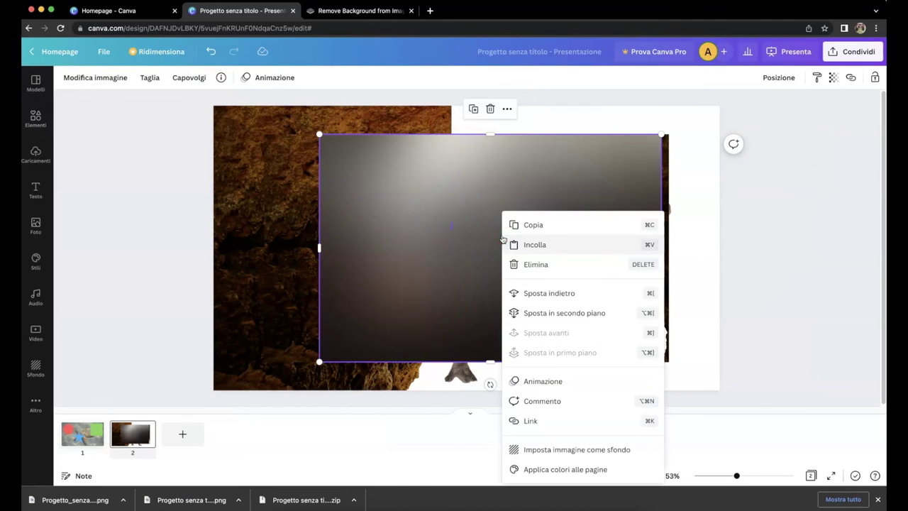
left_click(543, 450)
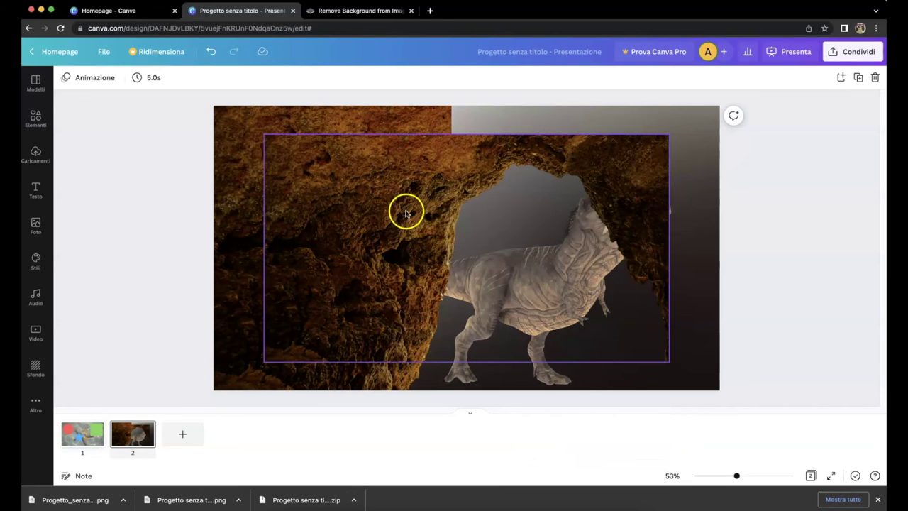
Enlarge the detached cave photo from two opposite corners to fill the whole page at 1920 × 1080
left_click(611, 145)
left_click_drag(671, 135, 716, 102)
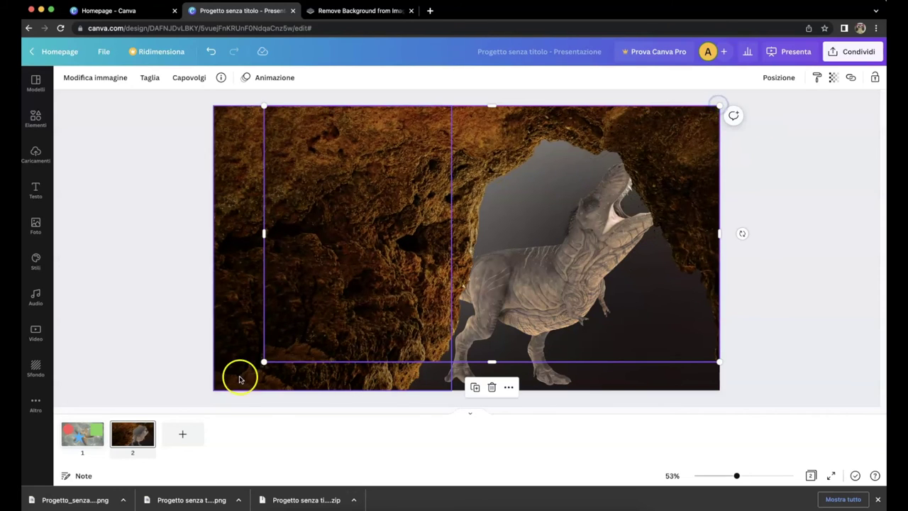
left_click_drag(263, 361, 217, 394)
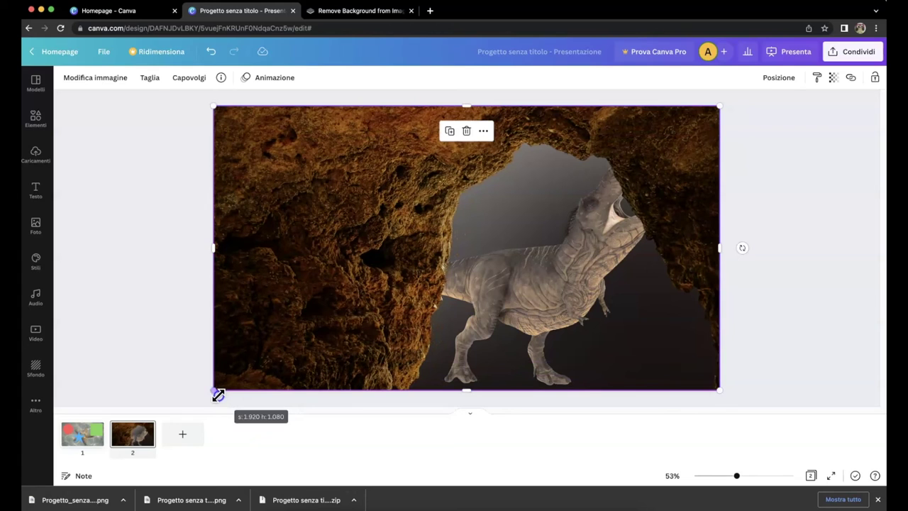
Send the full-page cave photo backward until it lies behind the dinosaur
left_click(780, 77)
left_click(756, 107)
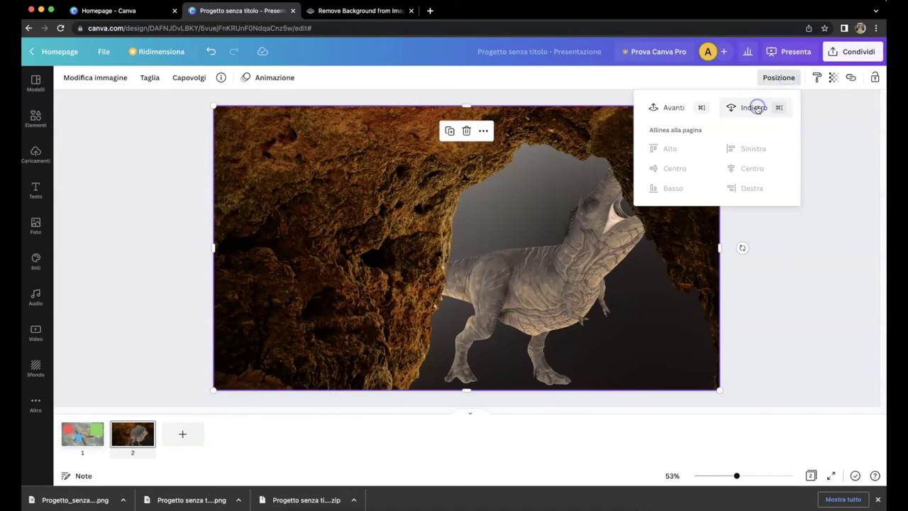
left_click(757, 108)
left_click(776, 310)
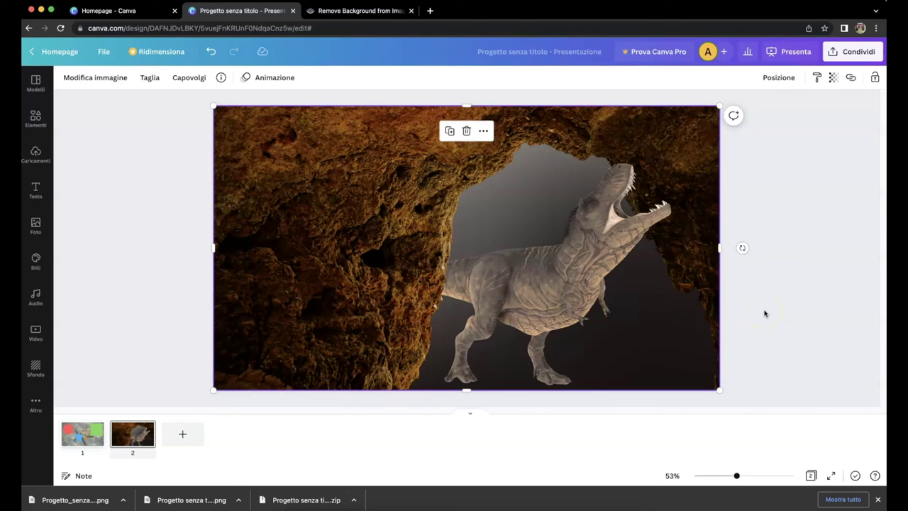
Search the elements for "cespuglio" and insert the leafy light-green bush
left_click(35, 117)
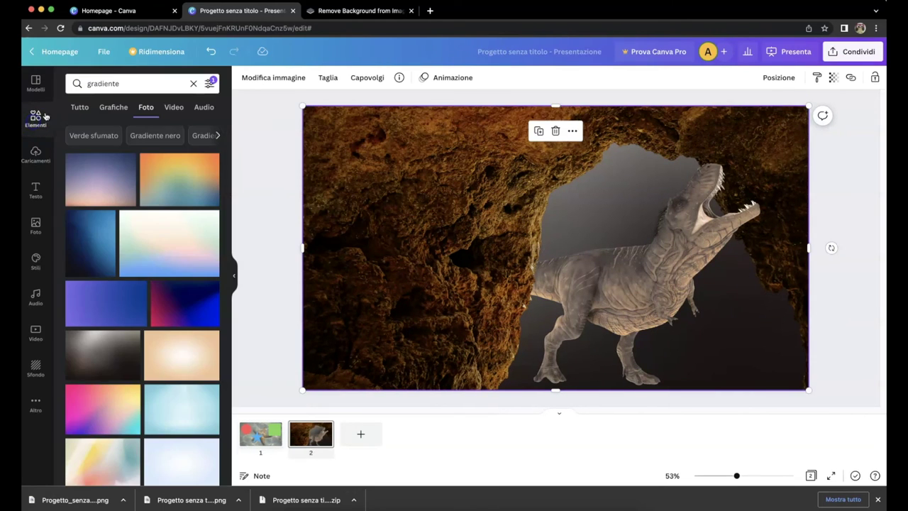
left_click(194, 85)
type("cespuglio")
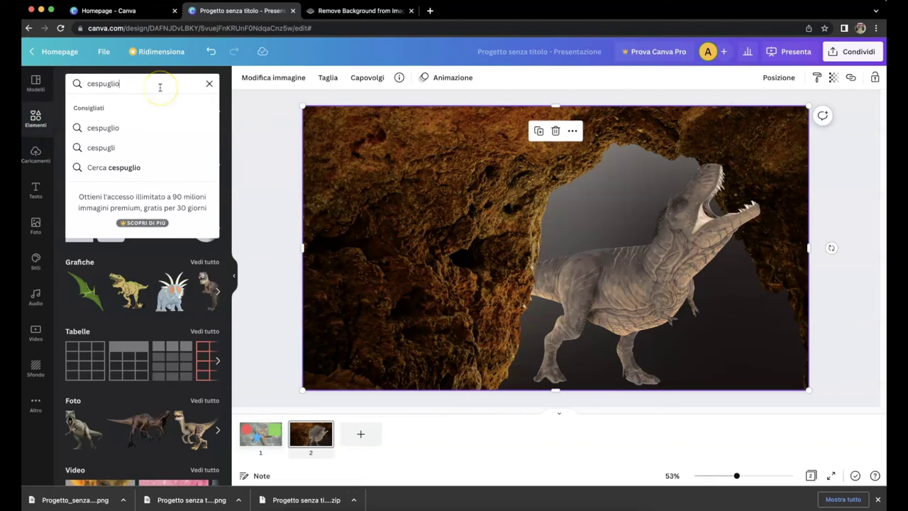
key("Return")
left_click(86, 176)
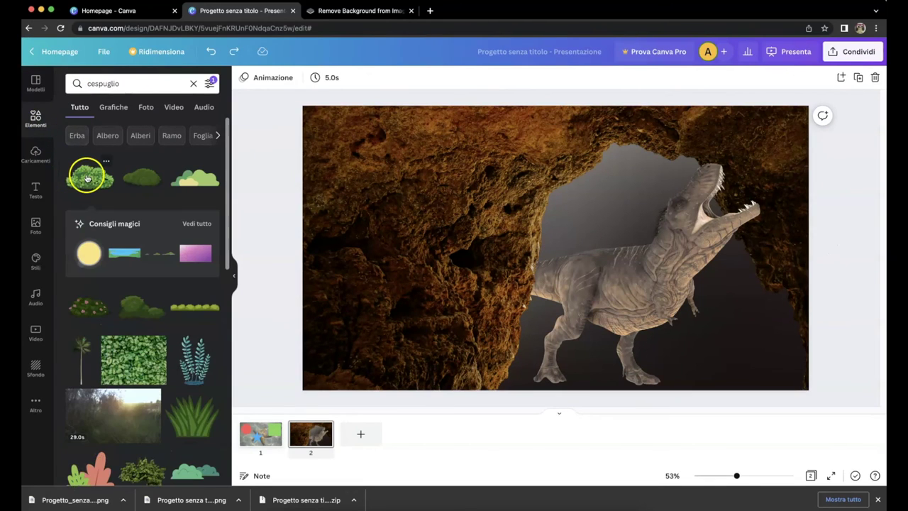
left_click(86, 176)
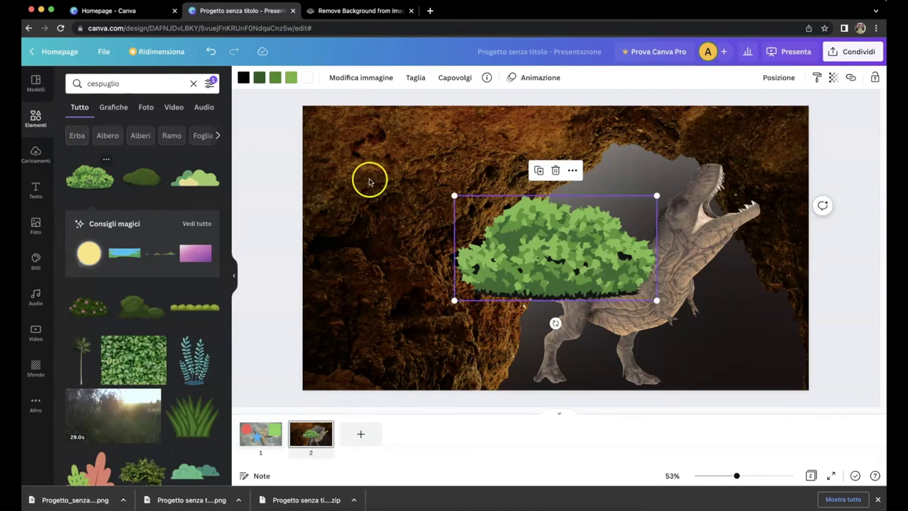
Shrink the bush and place it in the page's lower-right corner, beside the dinosaur's feet
left_click_drag(558, 250, 719, 345)
left_click_drag(618, 291, 685, 327)
left_click_drag(739, 359, 726, 357)
left_click_drag(675, 328, 665, 322)
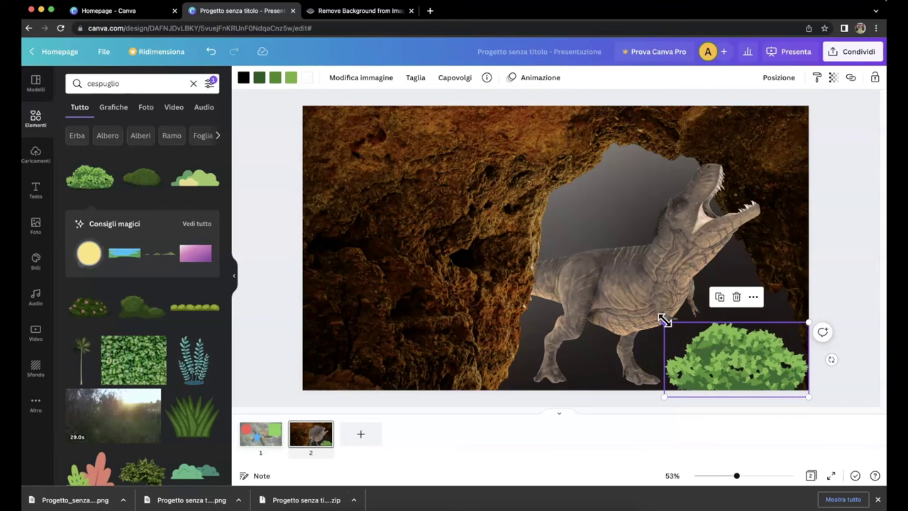
left_click(542, 403)
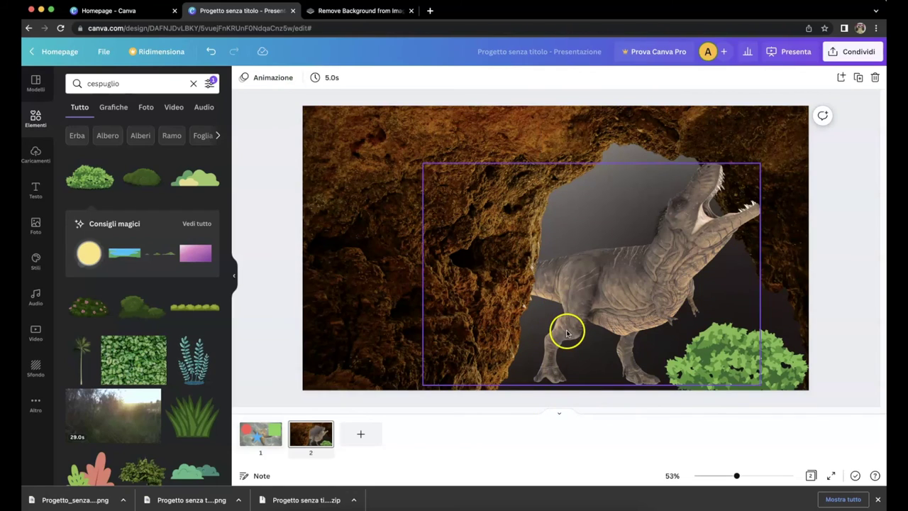
Insert a second copy of the leafy bush, shrink it, and place it over the dinosaur's rear foot
left_click(90, 178)
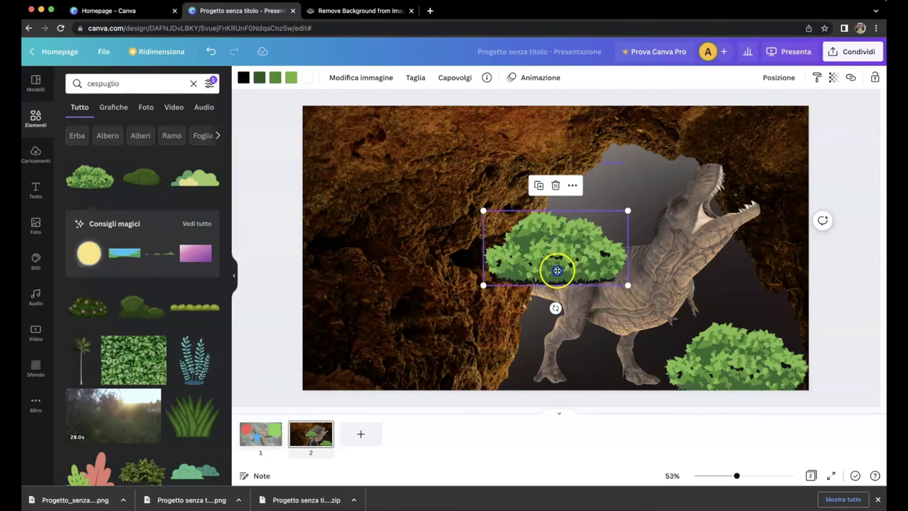
left_click_drag(552, 239, 553, 318)
left_click_drag(629, 292, 583, 314)
left_click_drag(546, 341, 570, 361)
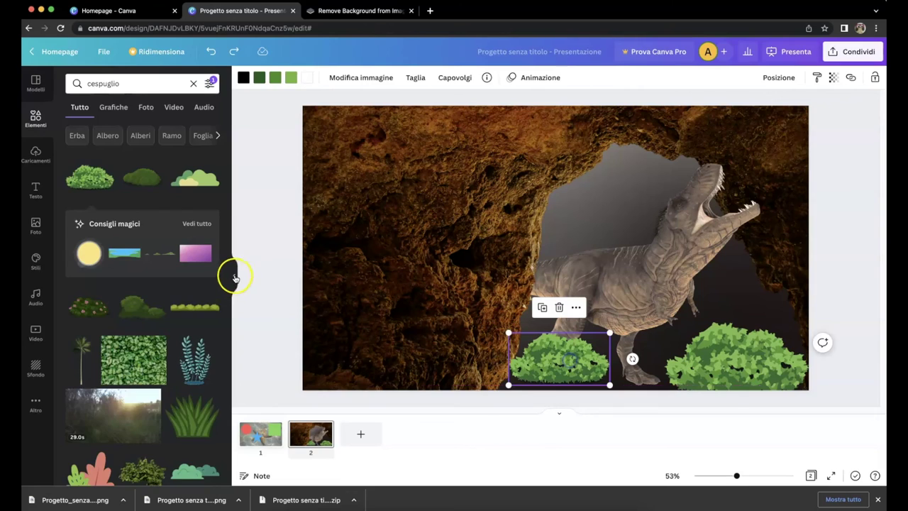
Move the smaller bush so it overlaps both the cave wall's edge and the dinosaur's rear foot
left_click(234, 275)
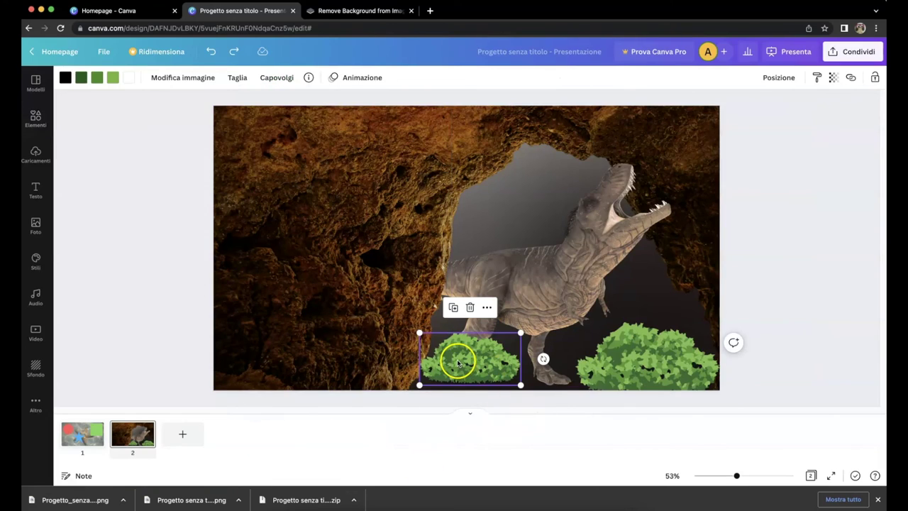
mouse_move(468, 360)
left_mouse_down()
mouse_move(564, 360)
mouse_move(581, 295)
mouse_move(592, 339)
mouse_move(515, 339)
mouse_move(467, 359)
left_mouse_up()
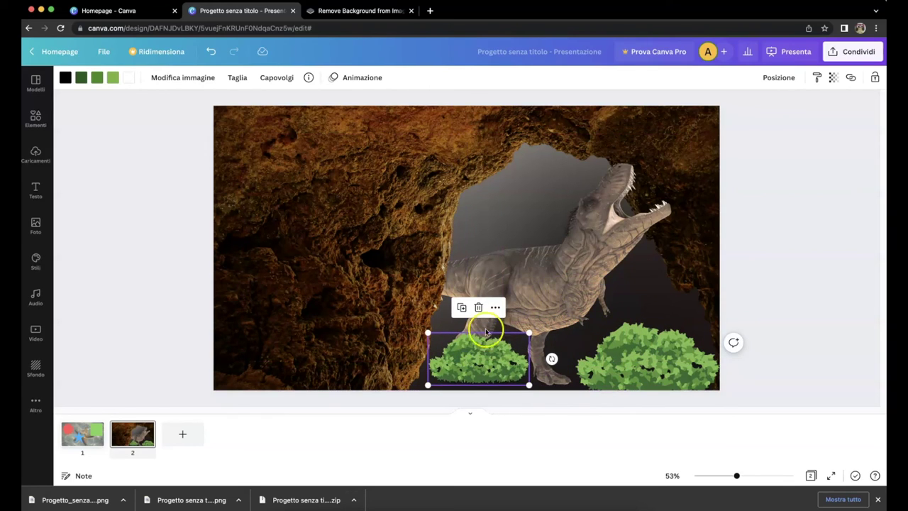
left_click(786, 84)
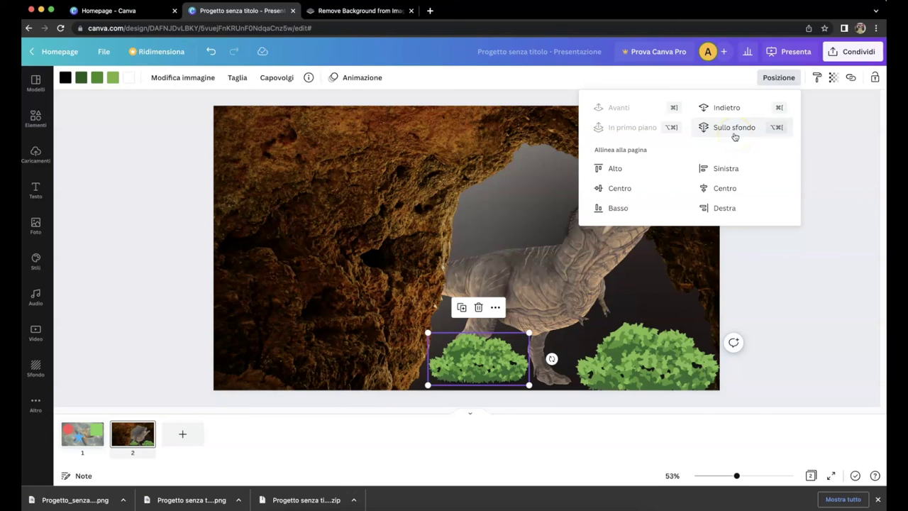
left_click_drag(489, 363, 458, 367)
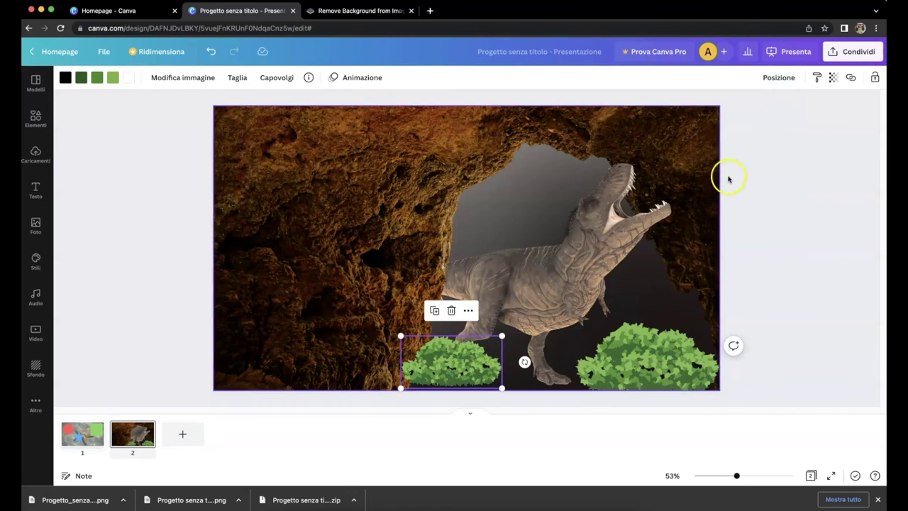
Send the smaller bush backward behind the cave wall, and then to the back behind the dinosaur's leg
left_click(778, 77)
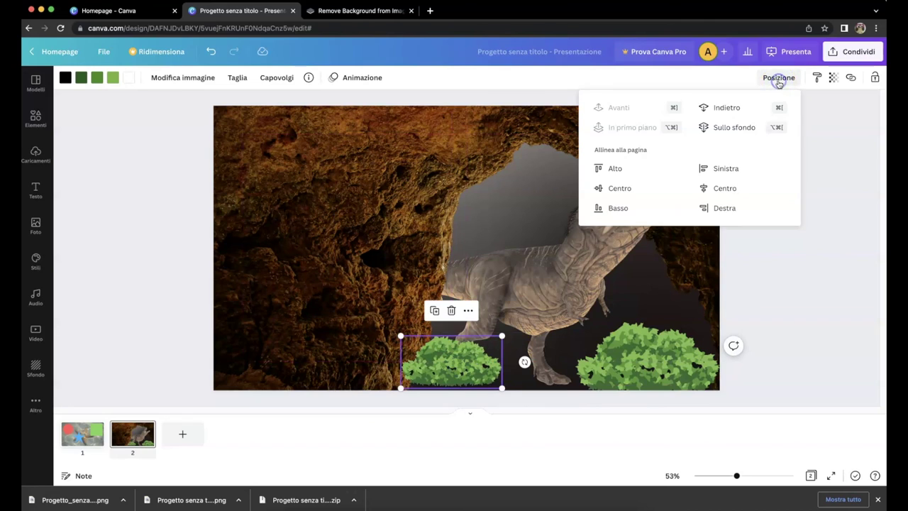
left_click(726, 110)
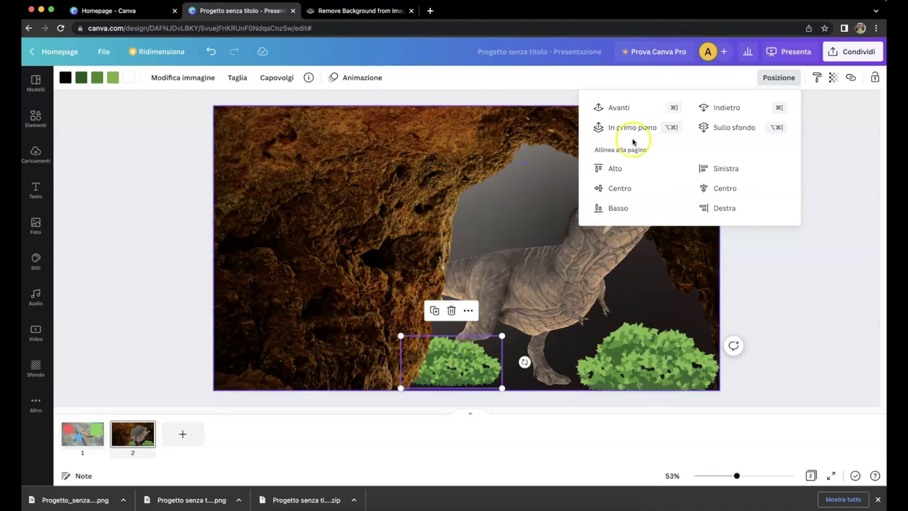
left_click(736, 128)
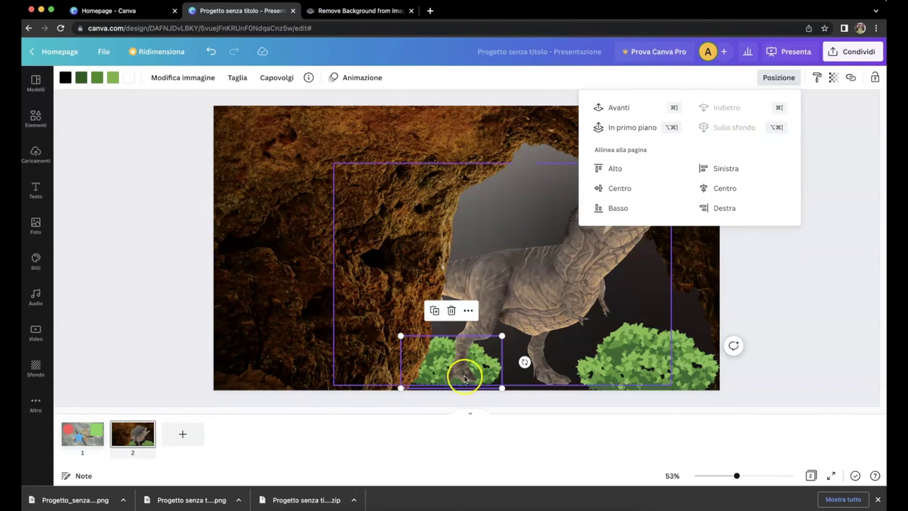
left_click(770, 277)
left_click(771, 279)
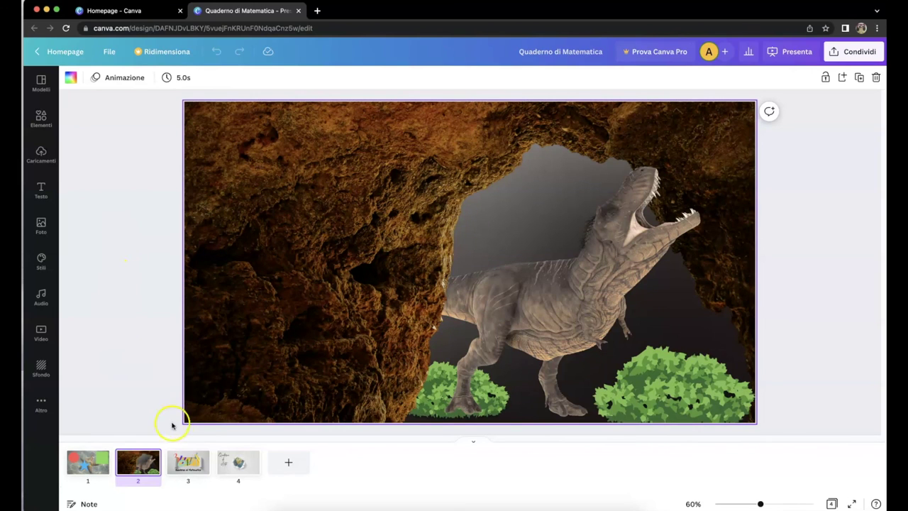
Look at the layered notebook covers on page 3 (Quaderno di Matematica) and page 4 (Quaderno di Arte)
left_click(194, 461)
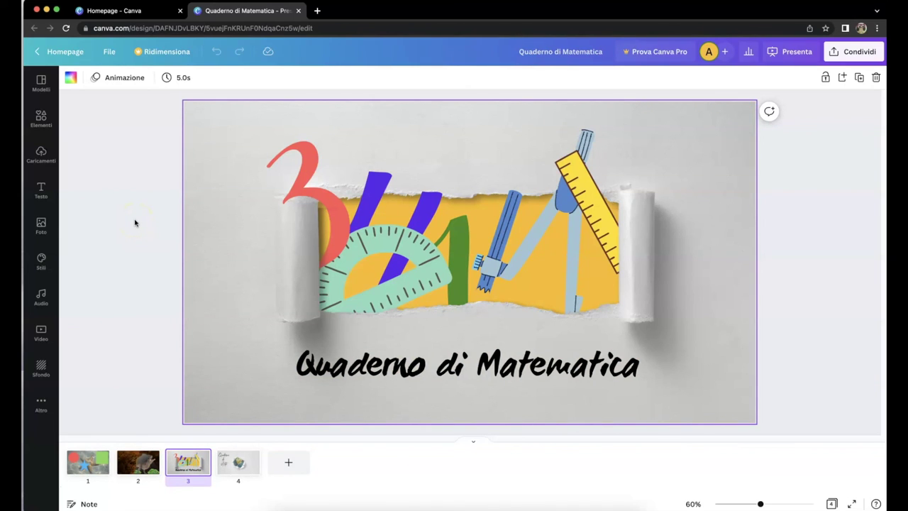
left_click(236, 467)
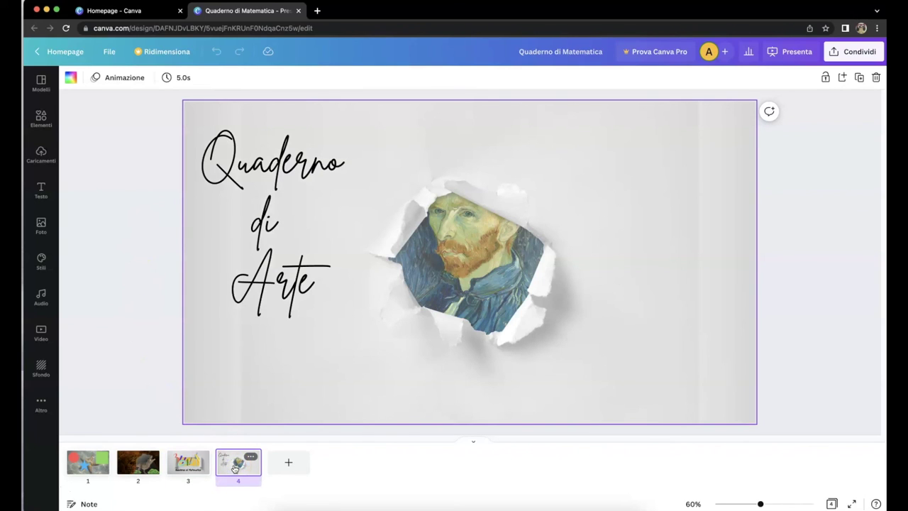
left_click(808, 147)
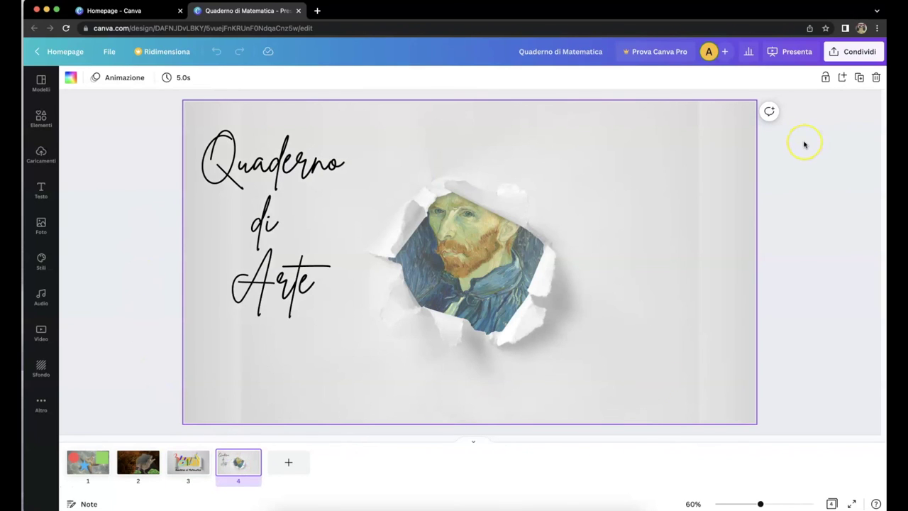